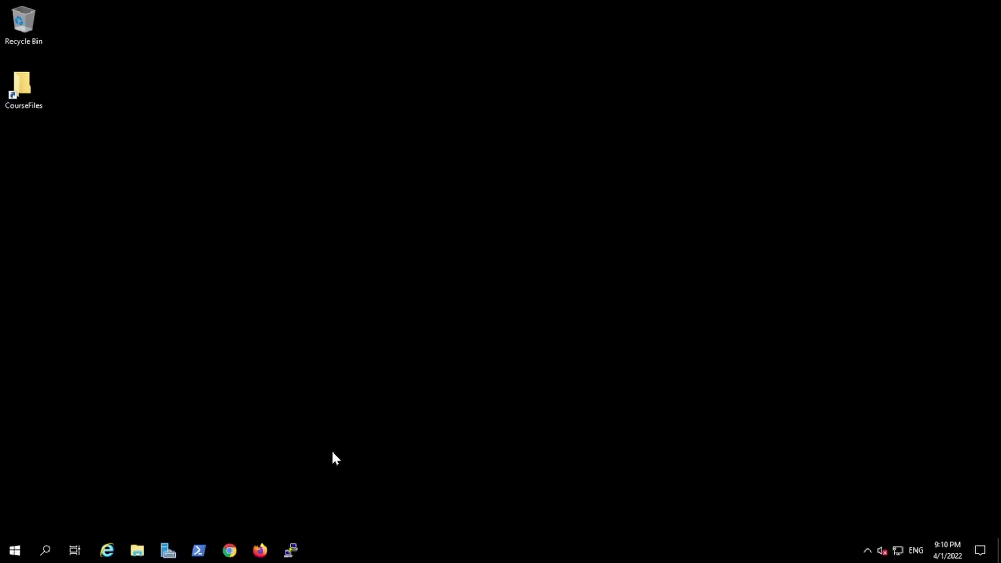
# Launch Chrome, load the ONTAP System Manager bookmark for cluster1, and proceed past the certificate warning
pyautogui.click(230, 551)
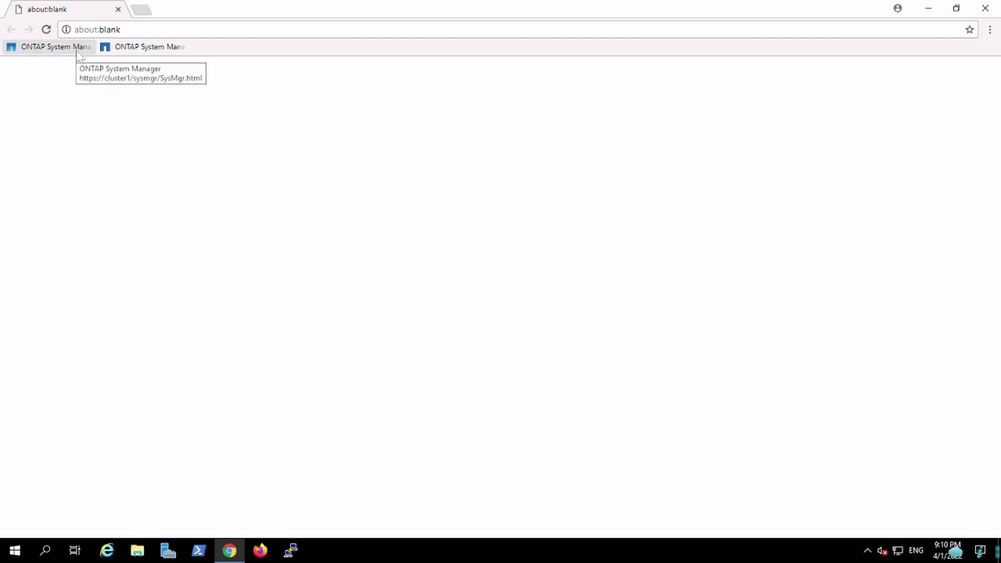
pyautogui.click(77, 50)
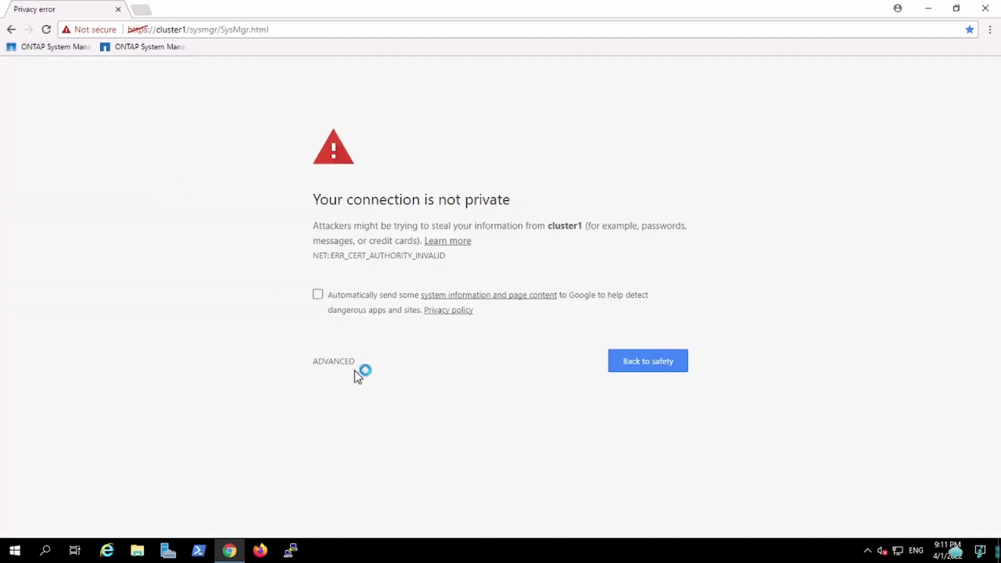
pyautogui.click(348, 367)
pyautogui.click(378, 459)
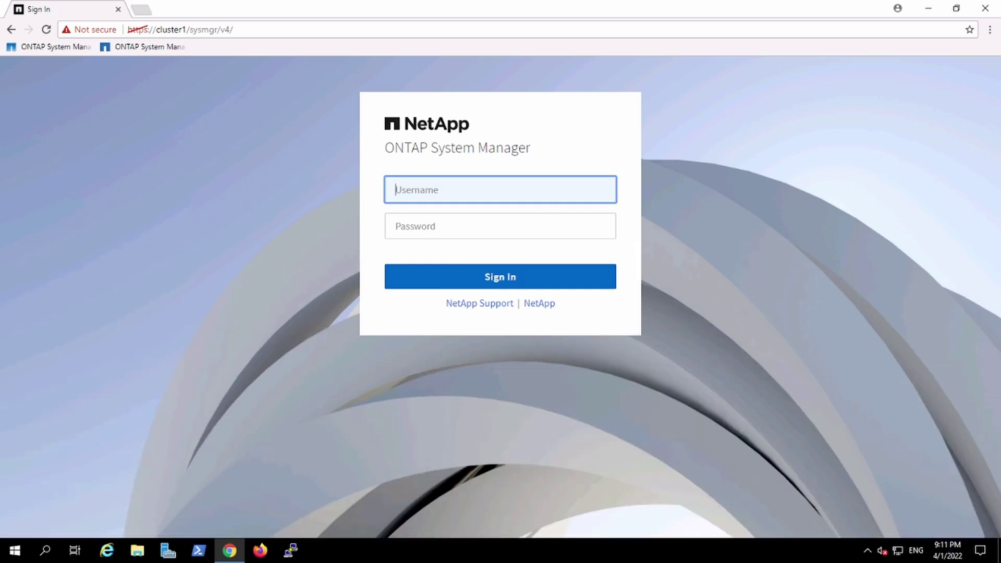
# Sign in to cluster1 with the administrator username and password, then scroll down the dashboard
pyautogui.write('admin')
pyautogui.click(499, 225)
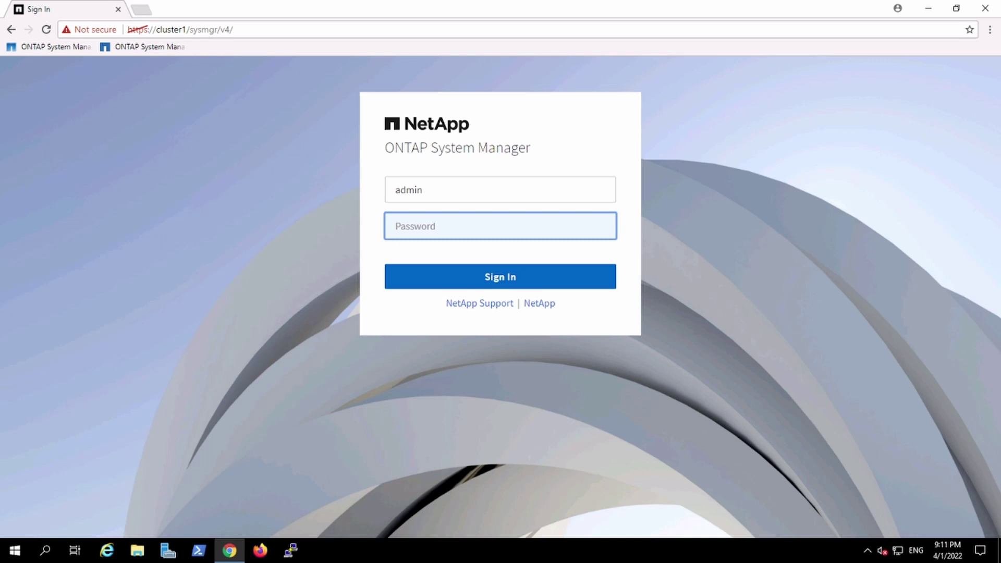
pyautogui.write('N')
pyautogui.press('Return')
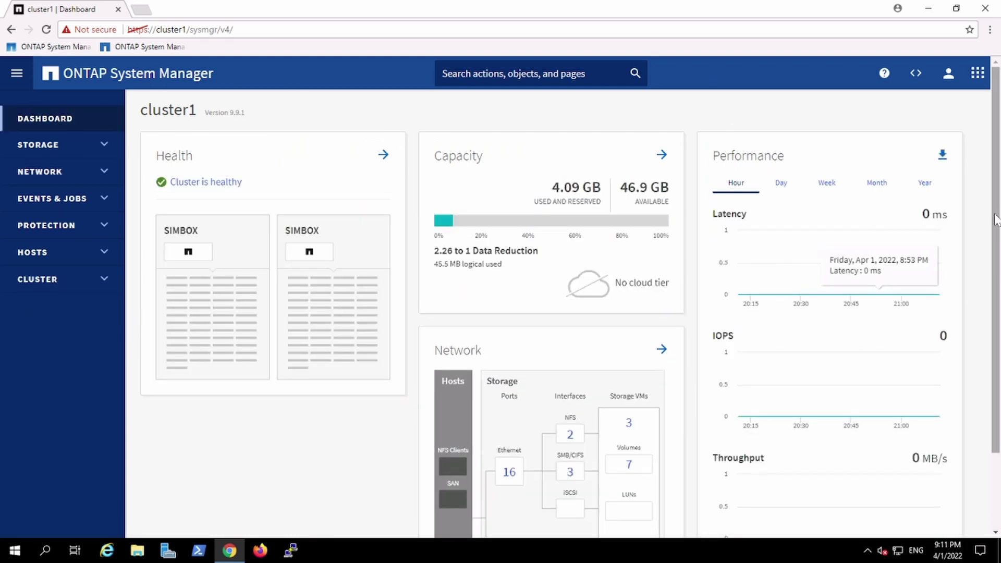
pyautogui.scroll(-1, 995, 275)
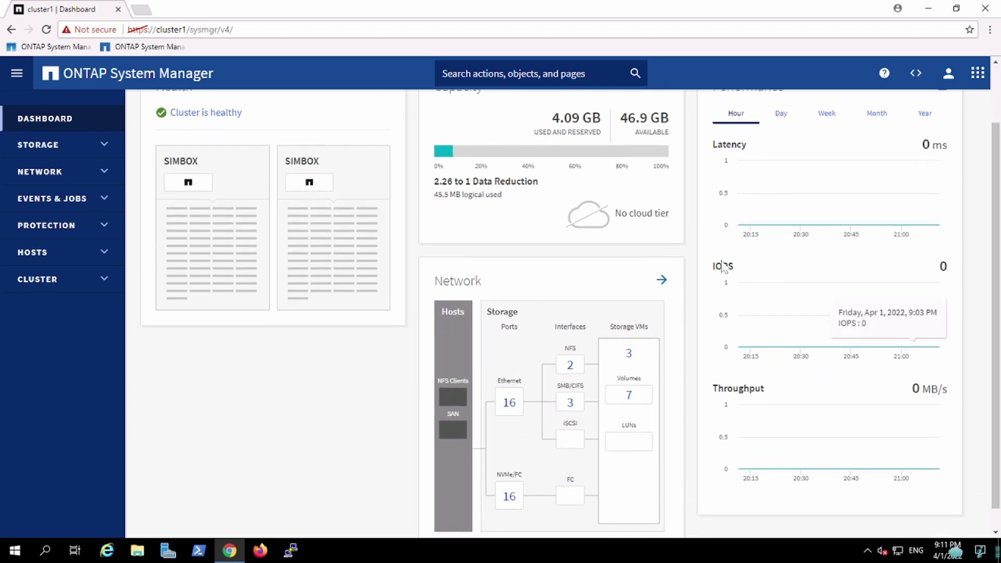
# On the network map, trace the default (c1_svm2) export's path to its volumes, then return to the dashboard
pyautogui.click(661, 281)
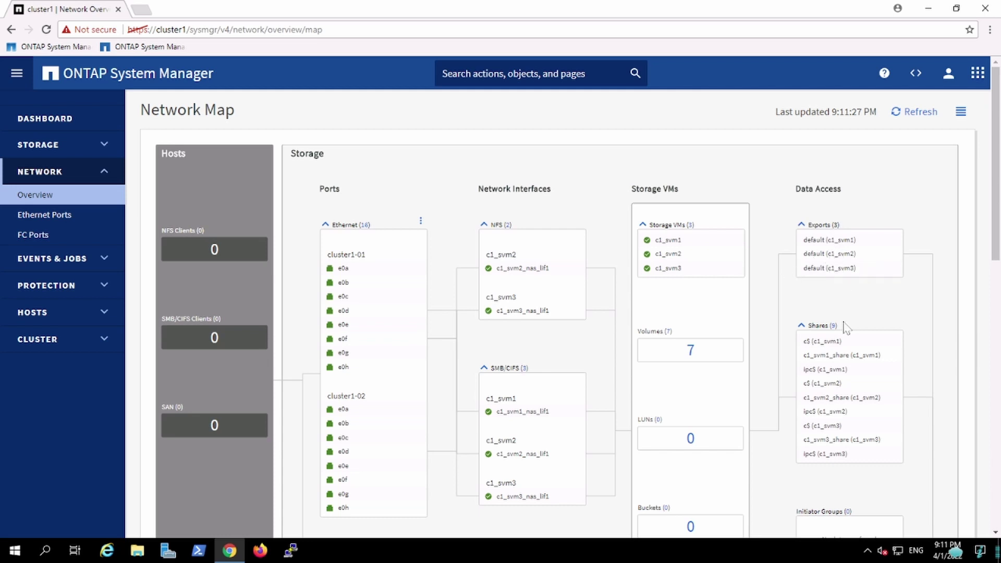
pyautogui.click(826, 255)
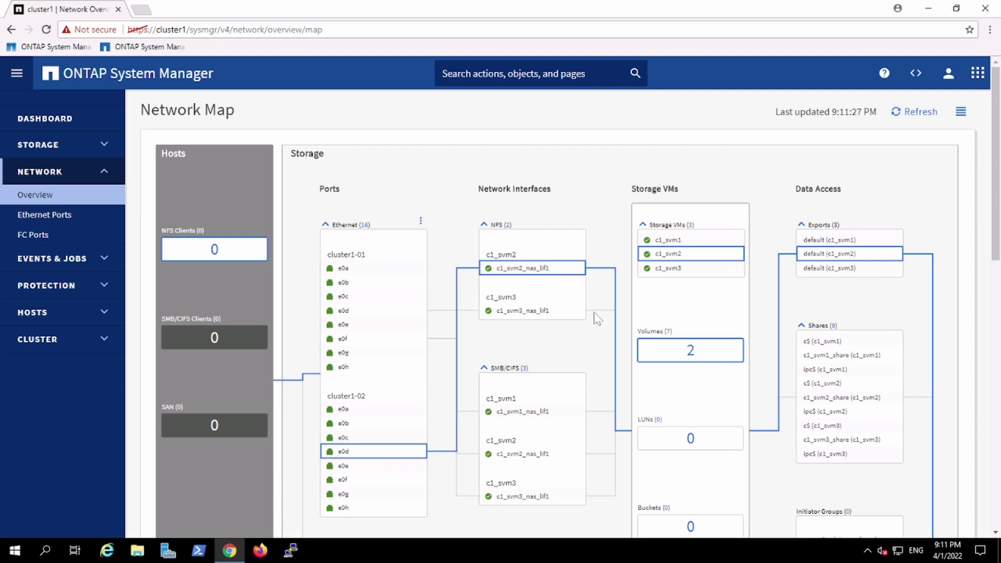
pyautogui.click(691, 351)
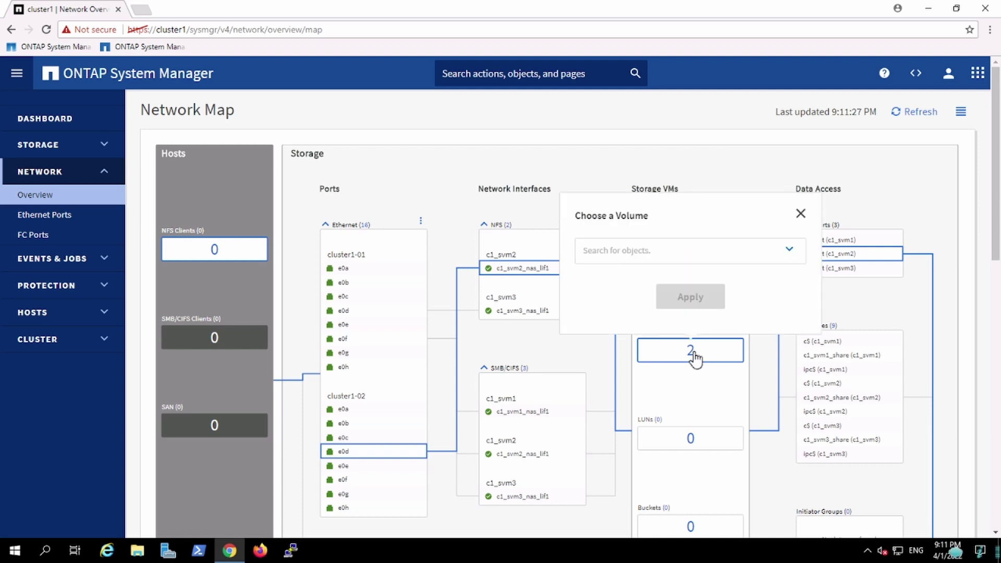
pyautogui.click(778, 253)
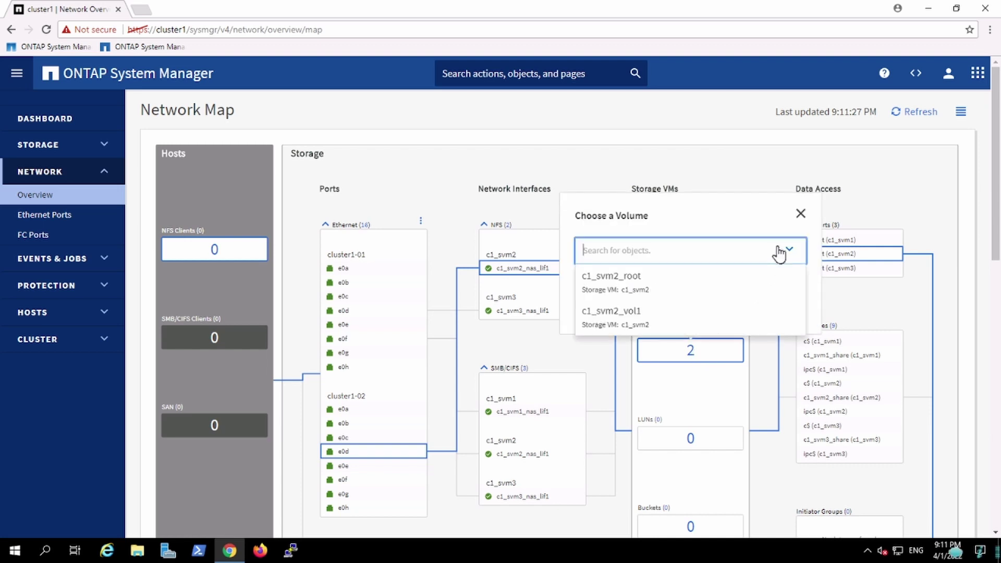
pyautogui.click(741, 157)
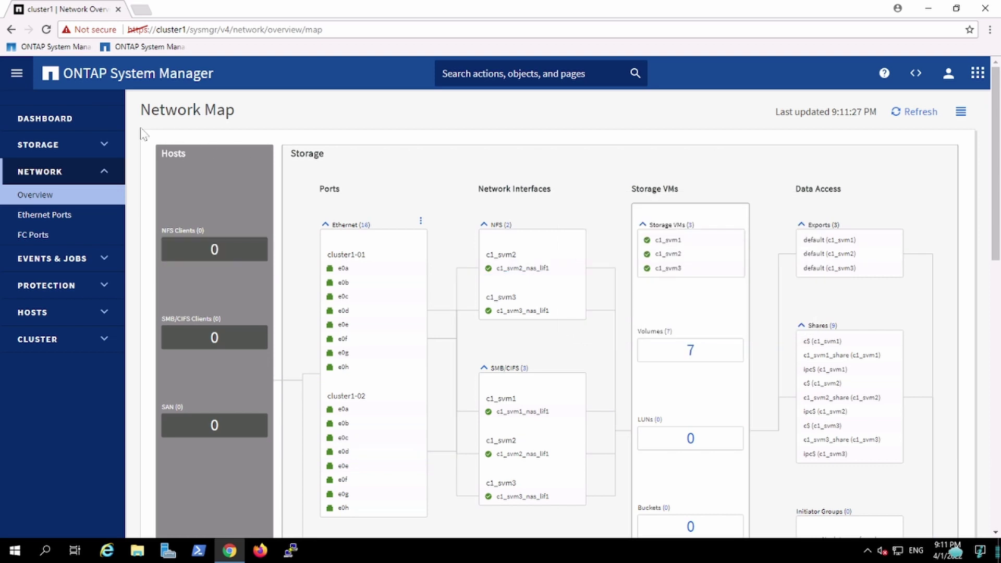
pyautogui.click(81, 124)
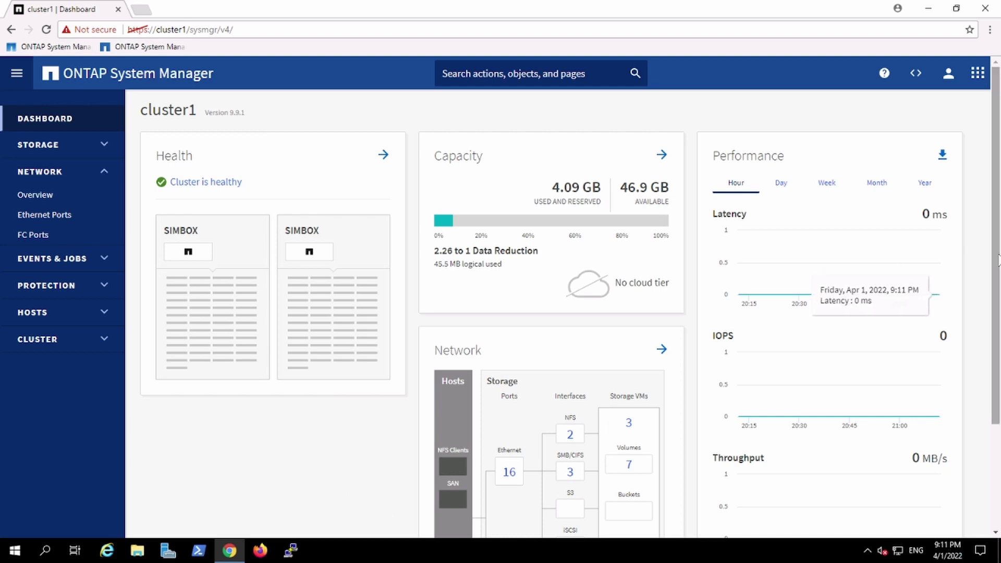
# Open Storage > Tiers and scroll through the HDD and SSD local tier capacity cards
pyautogui.moveTo(996, 260)
pyautogui.mouseDown()
pyautogui.moveTo(992, 338)
pyautogui.moveTo(993, 224)
pyautogui.moveTo(995, 241)
pyautogui.mouseUp()
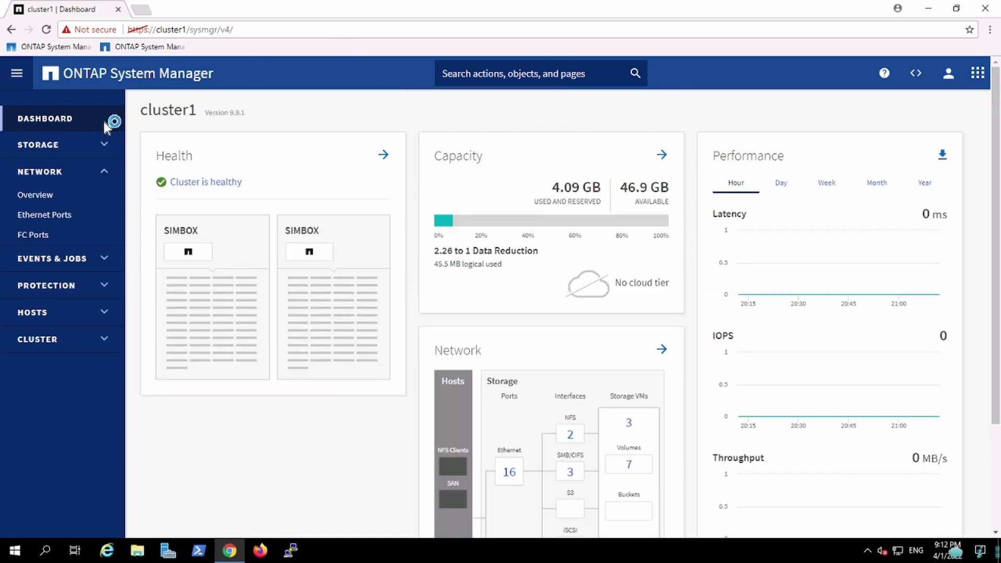
pyautogui.click(64, 147)
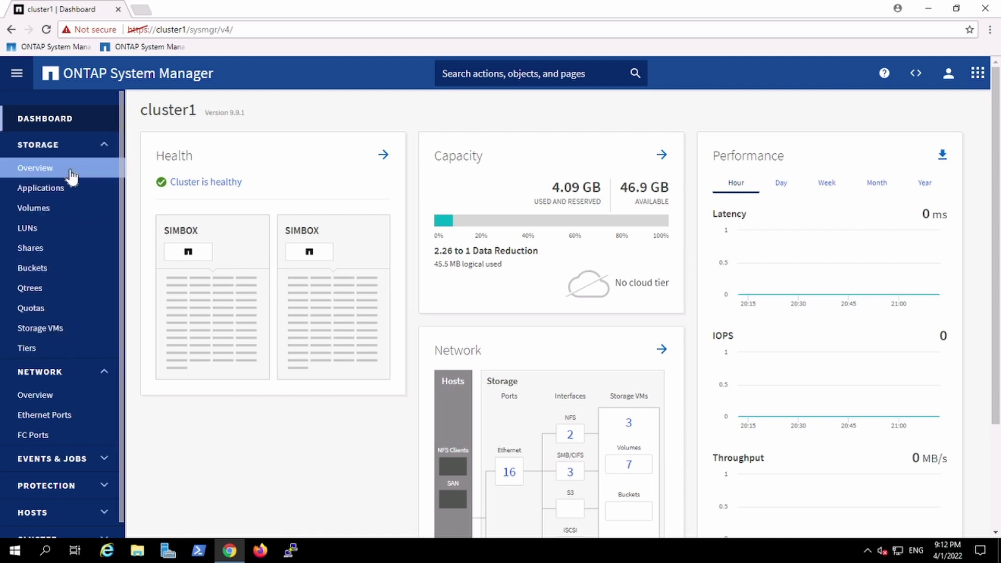
pyautogui.click(29, 358)
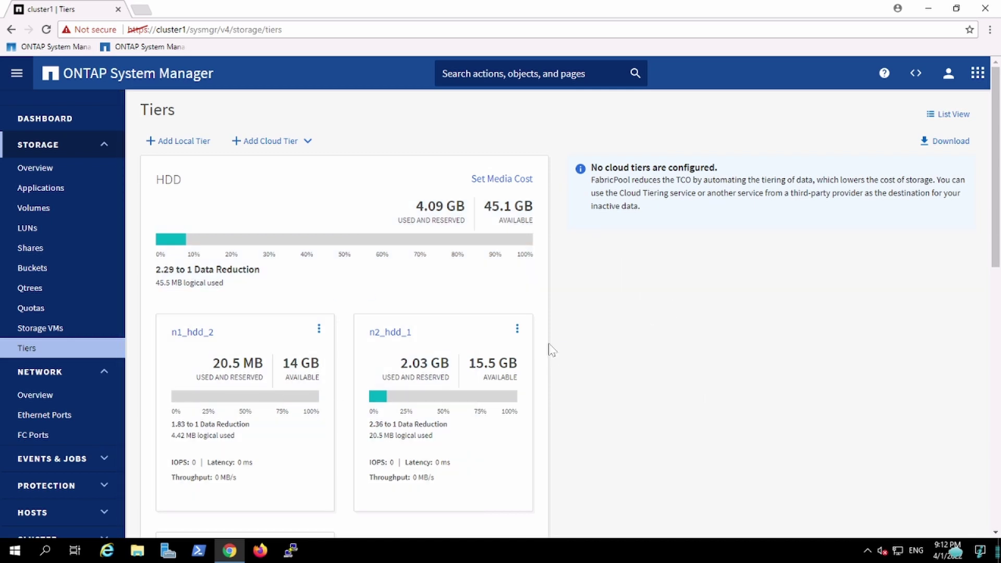
pyautogui.scroll(-3, 997, 334)
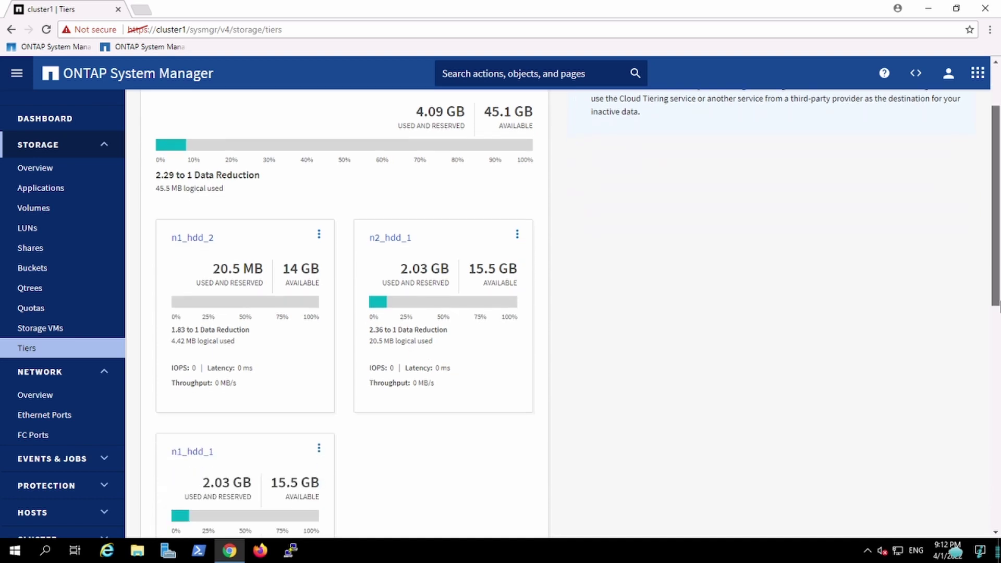
pyautogui.scroll(-2, 998, 349)
pyautogui.scroll(2, 996, 333)
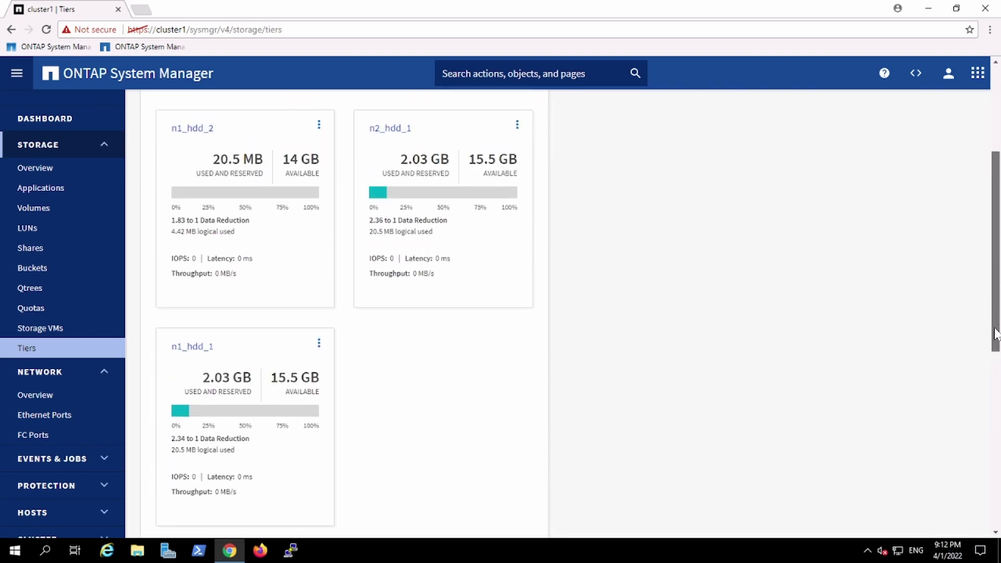
pyautogui.scroll(2, 995, 333)
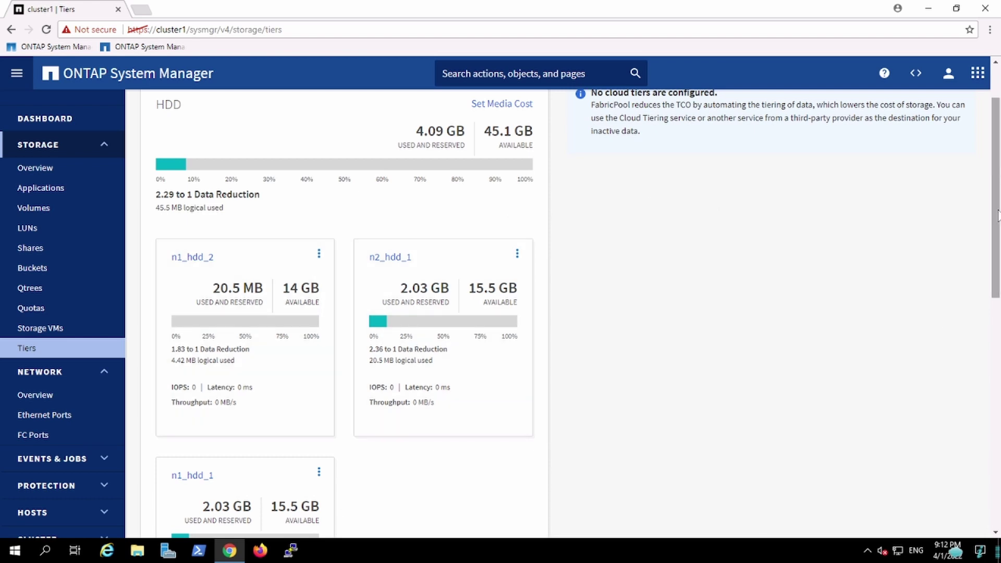
pyautogui.moveTo(998, 217); pyautogui.dragTo(997, 185)
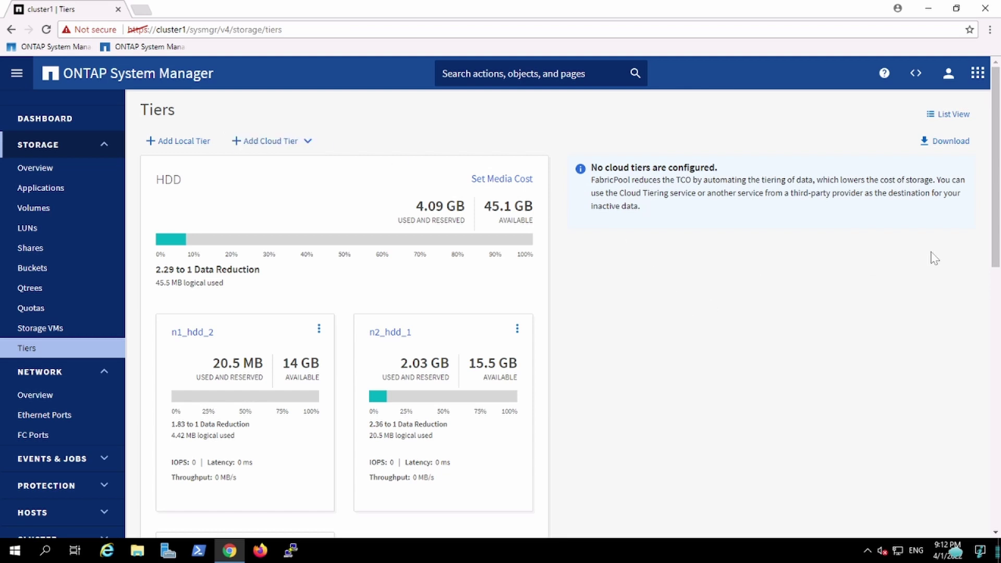
pyautogui.click(998, 276)
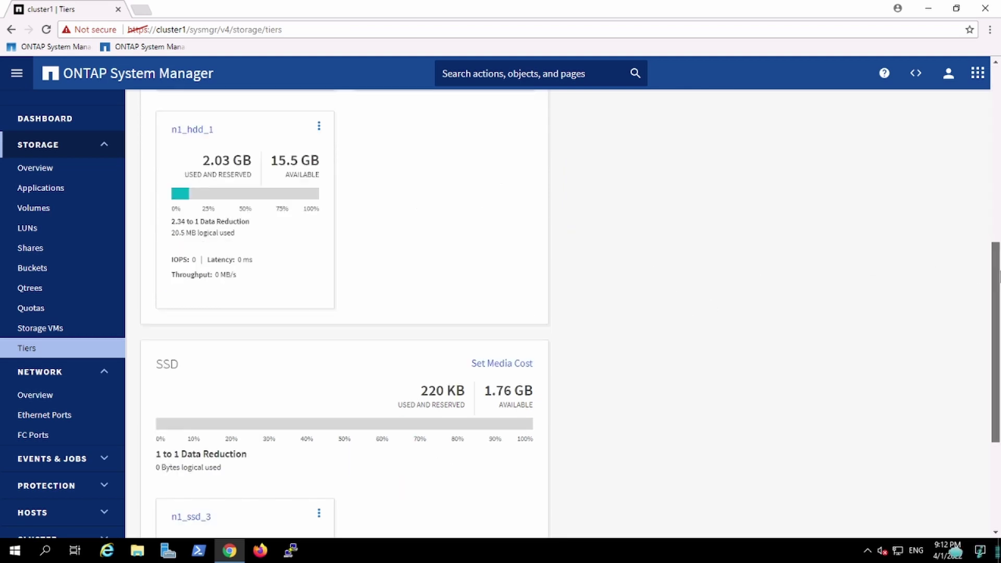
pyautogui.moveTo(998, 276); pyautogui.dragTo(997, 67)
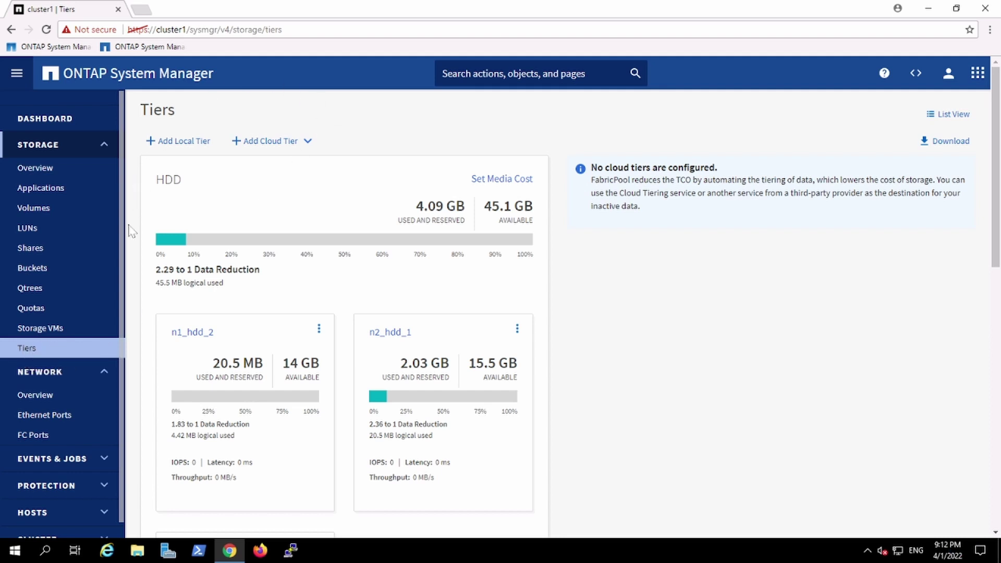
# View the Storage VMs and empty Buckets lists, then switch the sidebar from STORAGE to CLUSTER
pyautogui.click(54, 337)
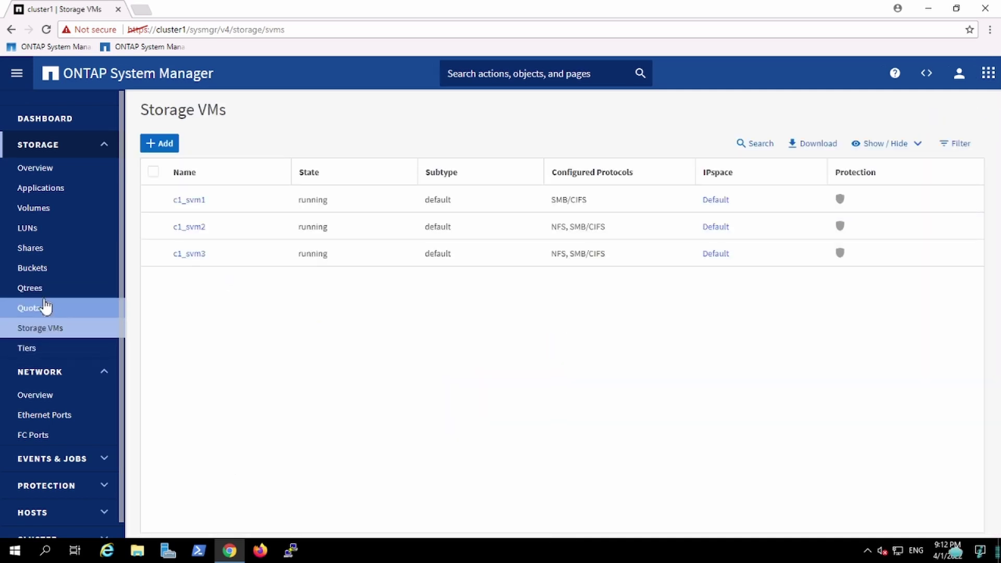
pyautogui.click(37, 270)
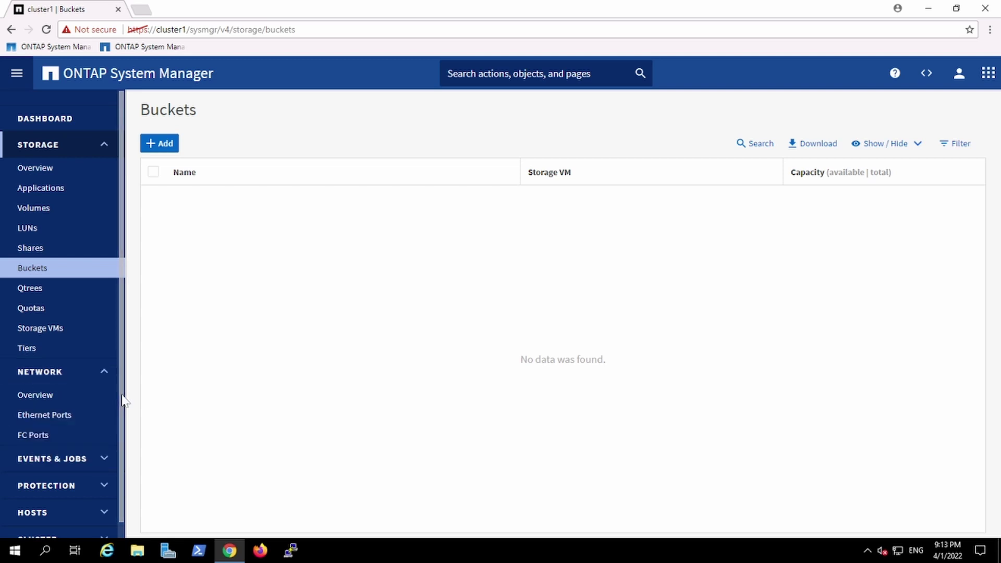
pyautogui.click(76, 151)
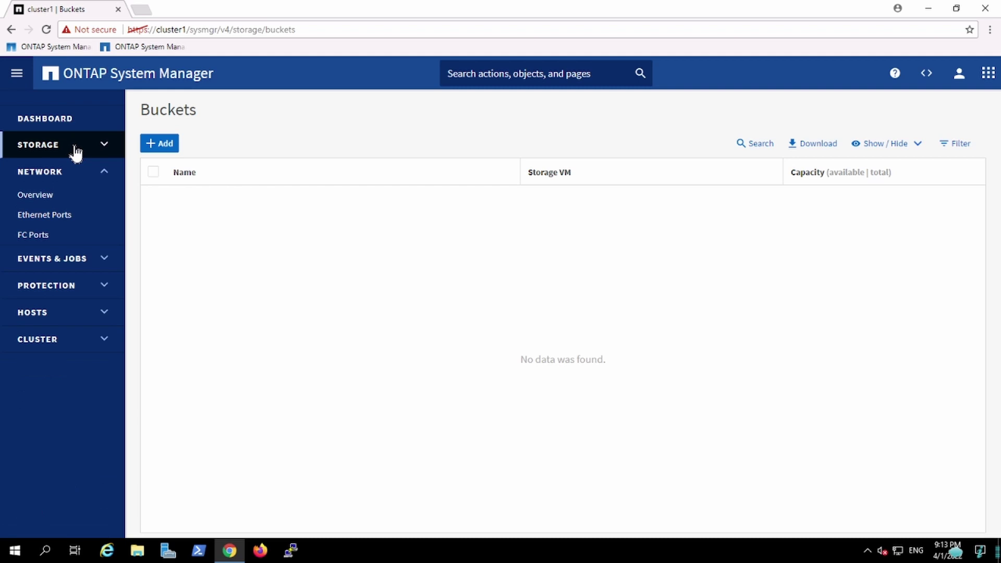
pyautogui.click(76, 151)
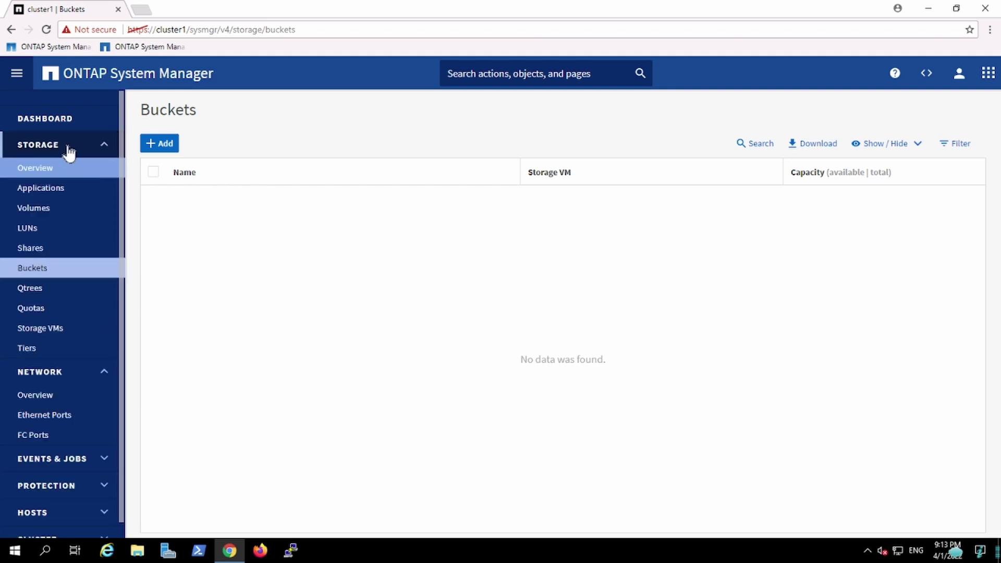
pyautogui.click(69, 152)
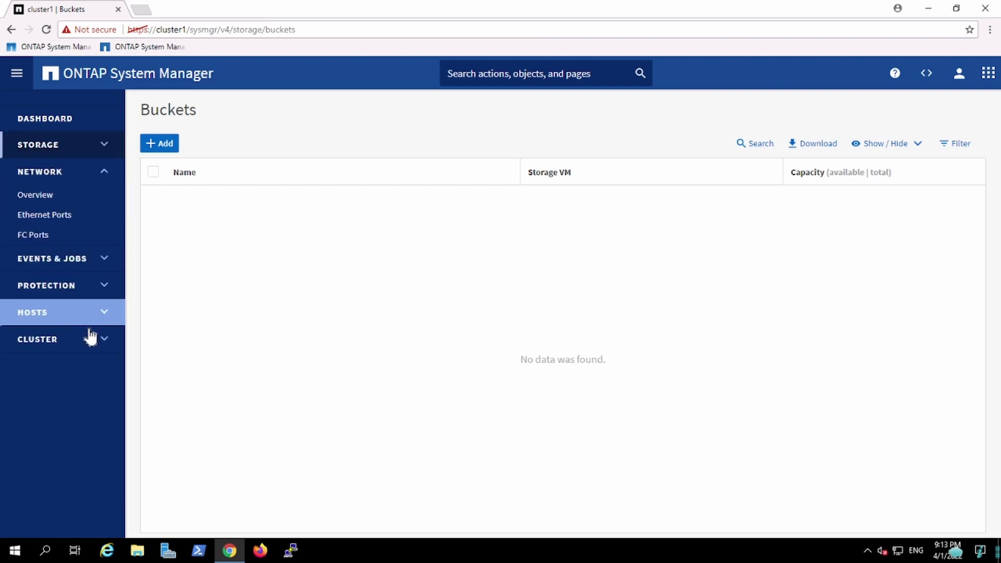
pyautogui.click(74, 348)
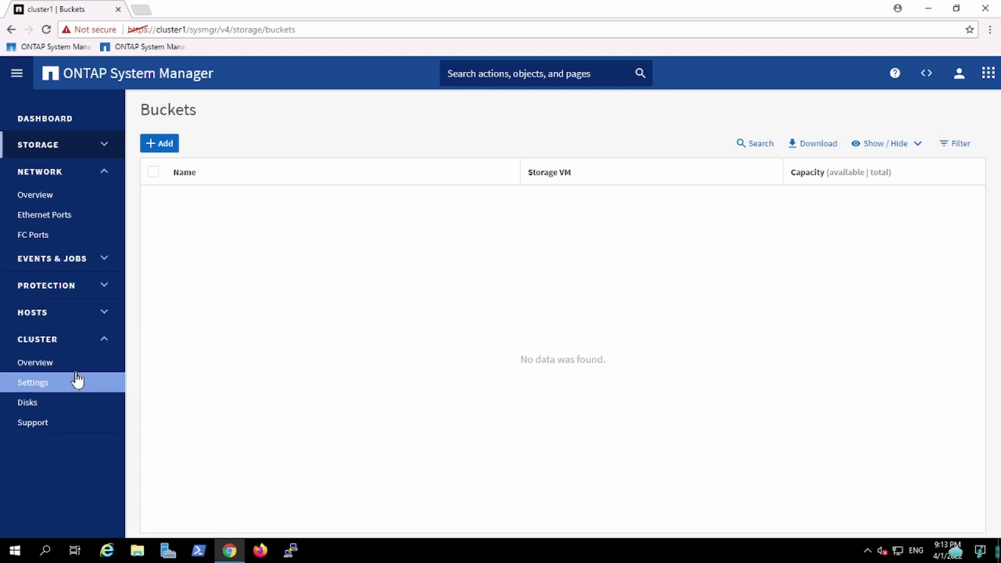
# Open Cluster > Settings and scroll to the UI Settings, Mediator and Cloud Connections cards
pyautogui.click(73, 391)
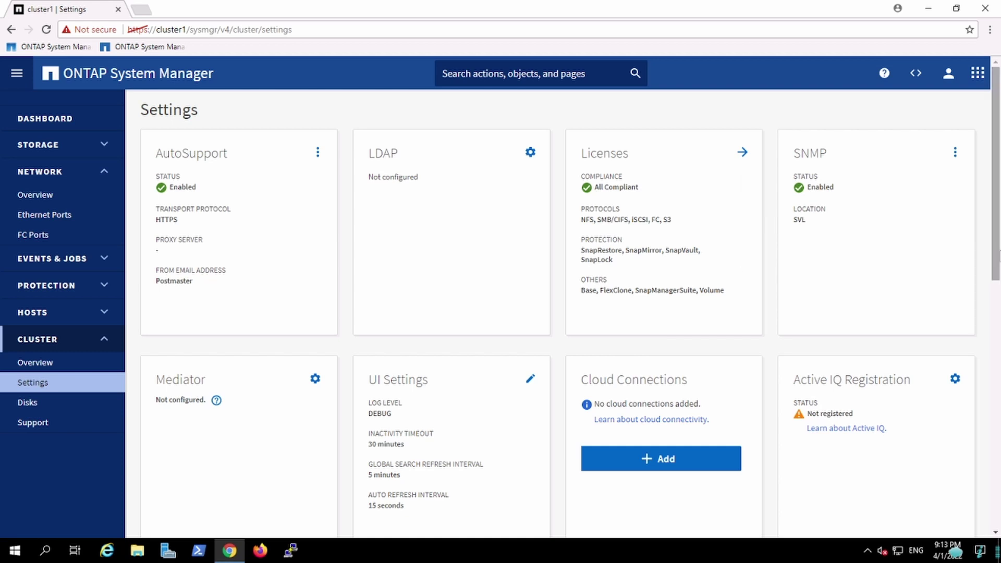
pyautogui.moveTo(998, 239); pyautogui.dragTo(979, 488)
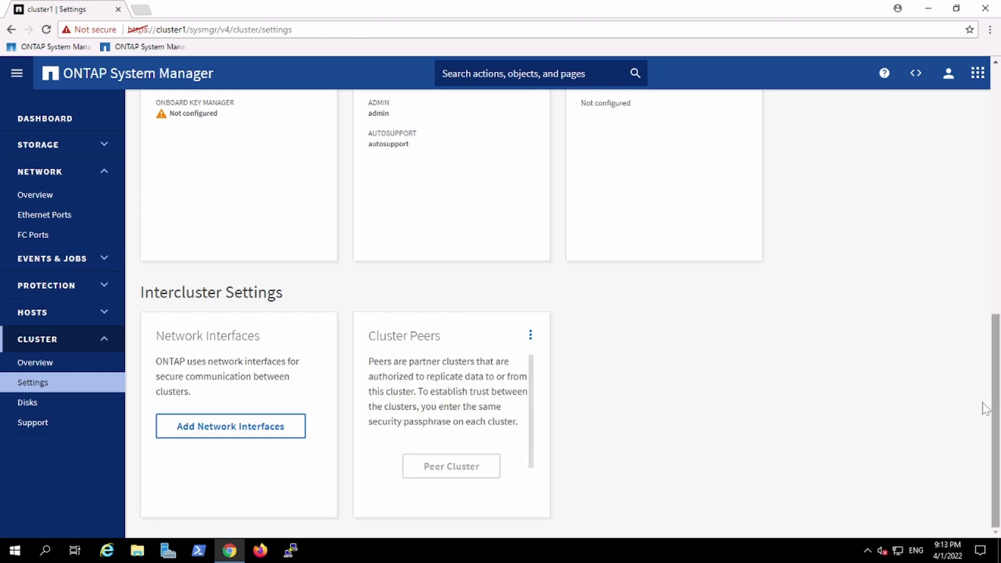
pyautogui.moveTo(995, 354); pyautogui.dragTo(998, 182)
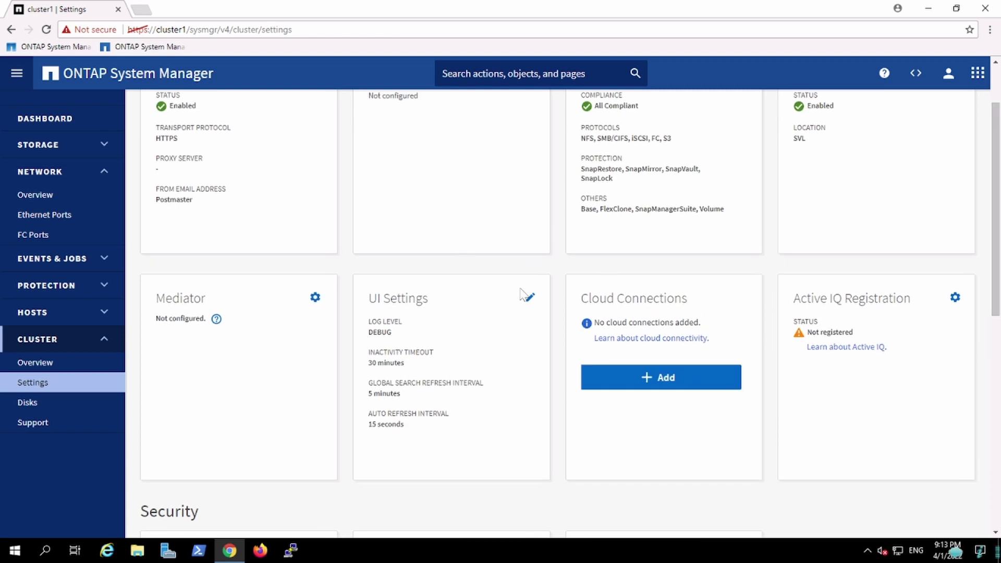
# Change the UI Settings inactivity timeout from 30 to 0 minutes and save it
pyautogui.click(529, 301)
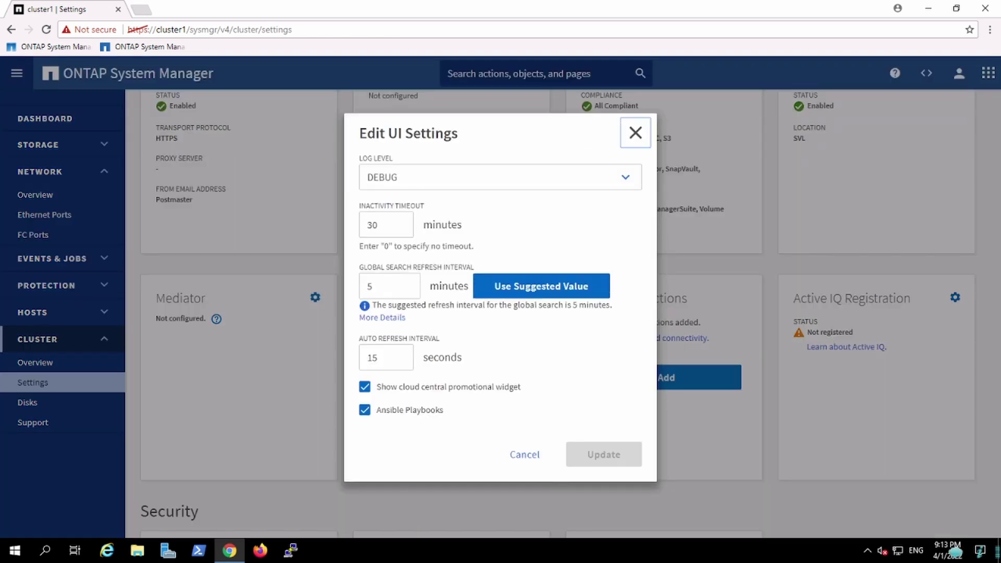
pyautogui.click(371, 224)
pyautogui.press('BackSpace')
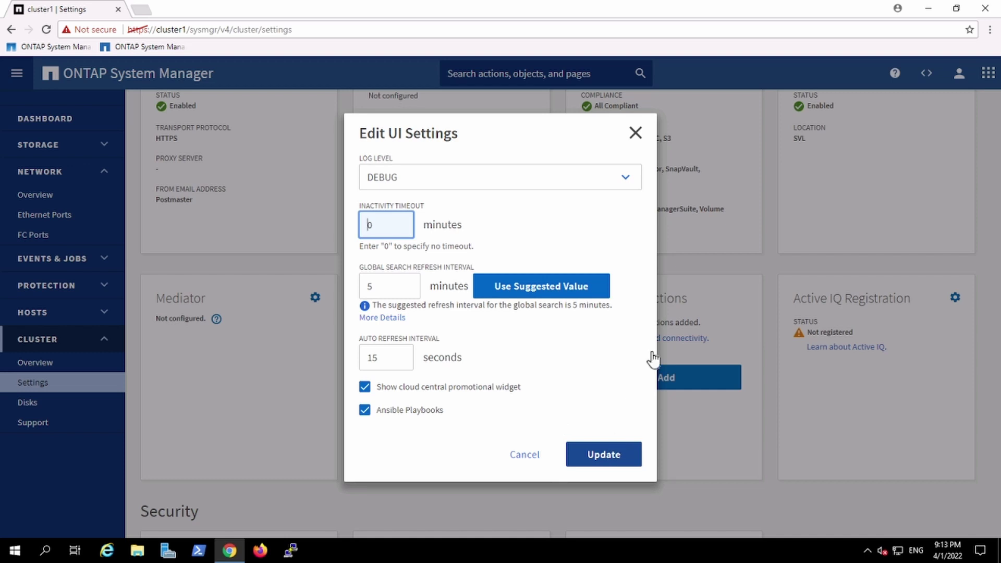
pyautogui.click(598, 457)
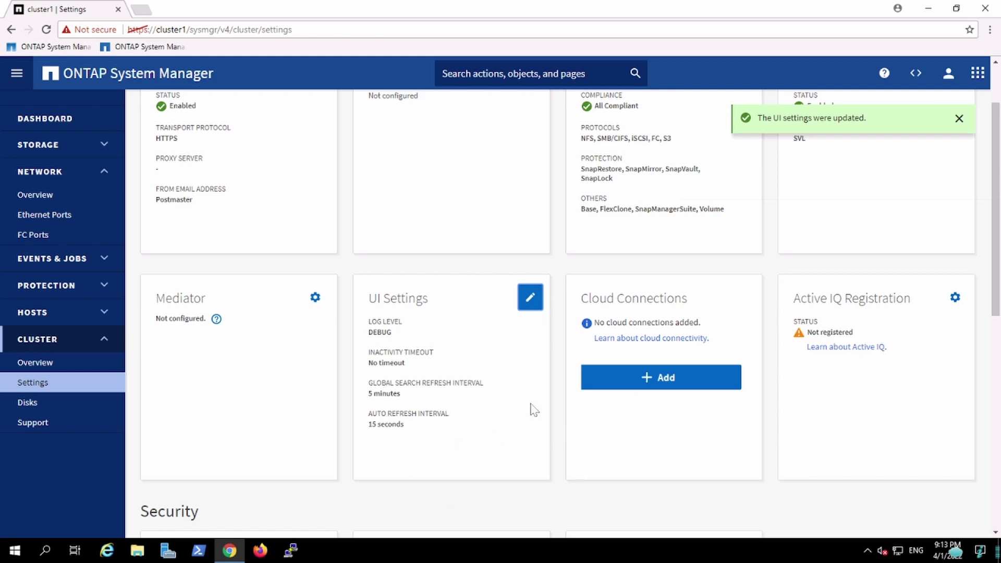
# Collapse CLUSTER and view the Hosts section's SAN Initiator Groups and NFS Clients pages
pyautogui.click(92, 340)
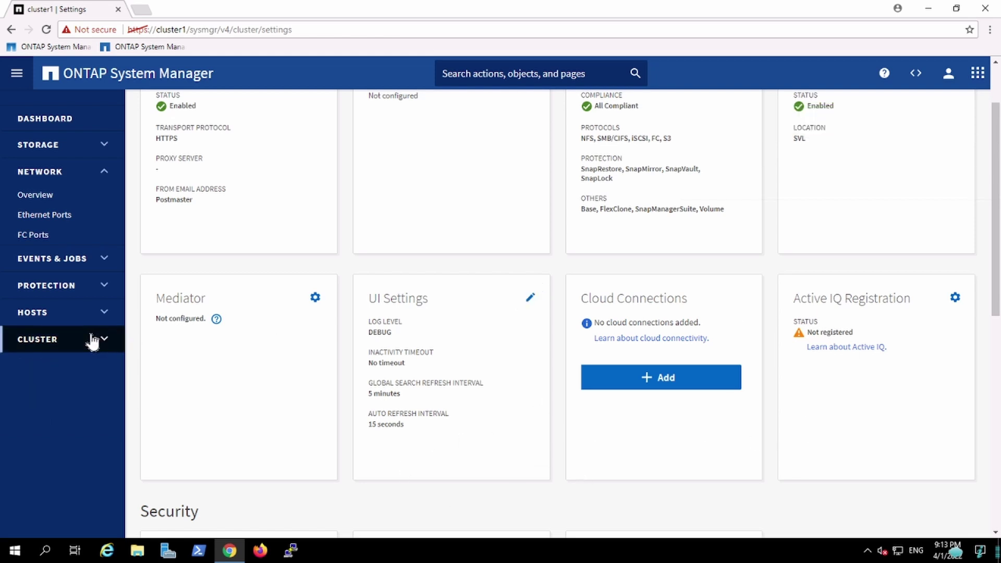
pyautogui.click(91, 318)
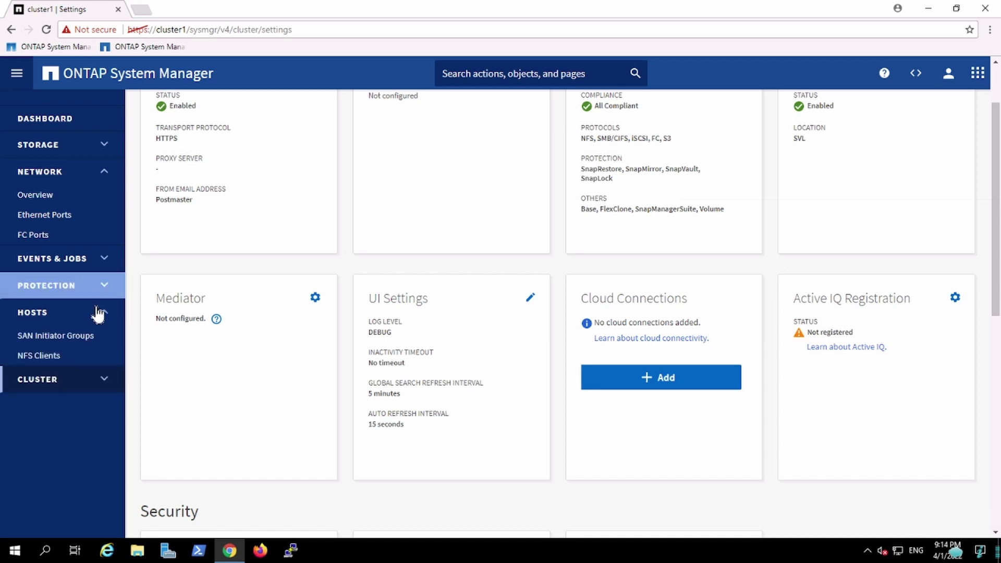
pyautogui.click(68, 338)
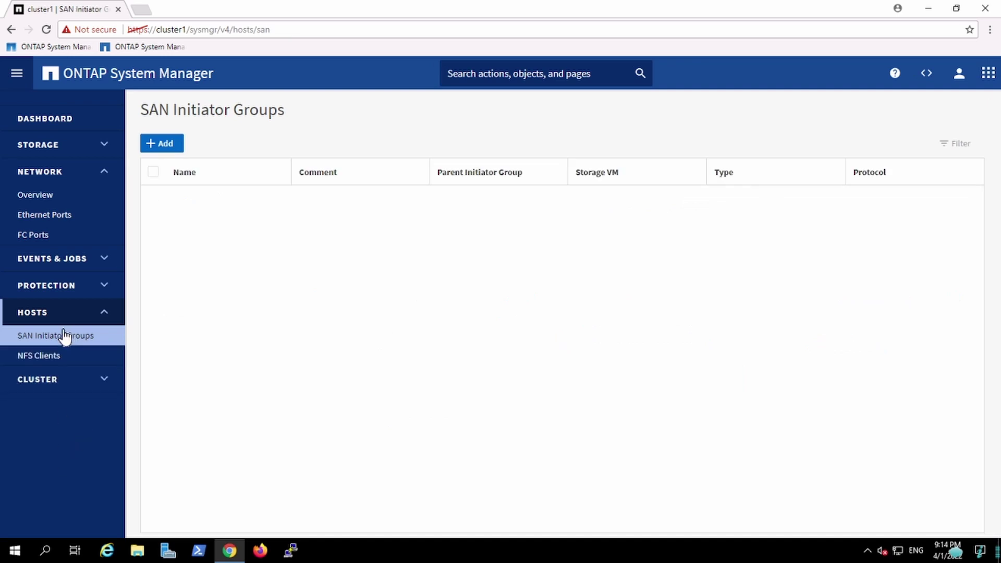
pyautogui.click(68, 356)
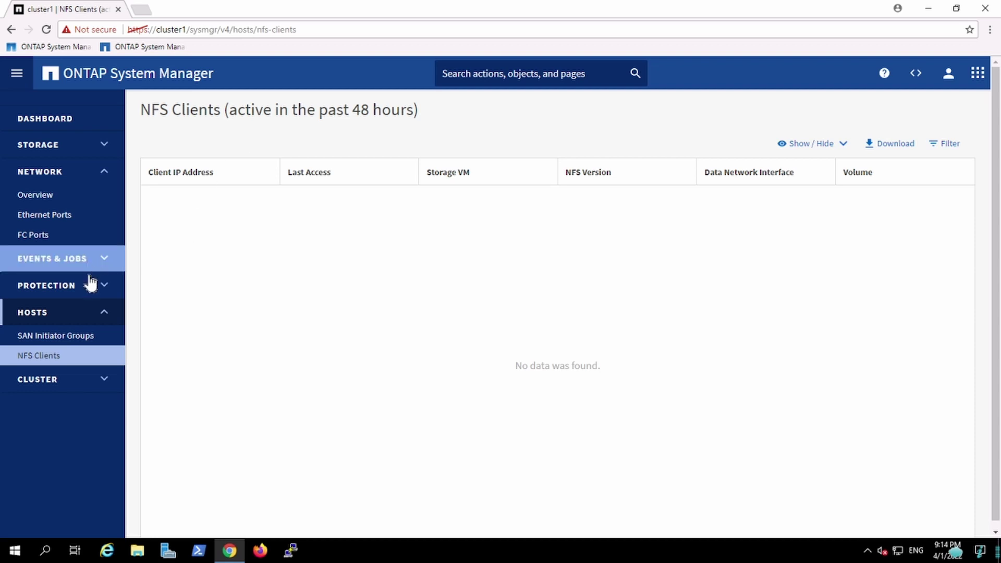
# Review the Protection overview and the empty protection Relationships list
pyautogui.click(86, 285)
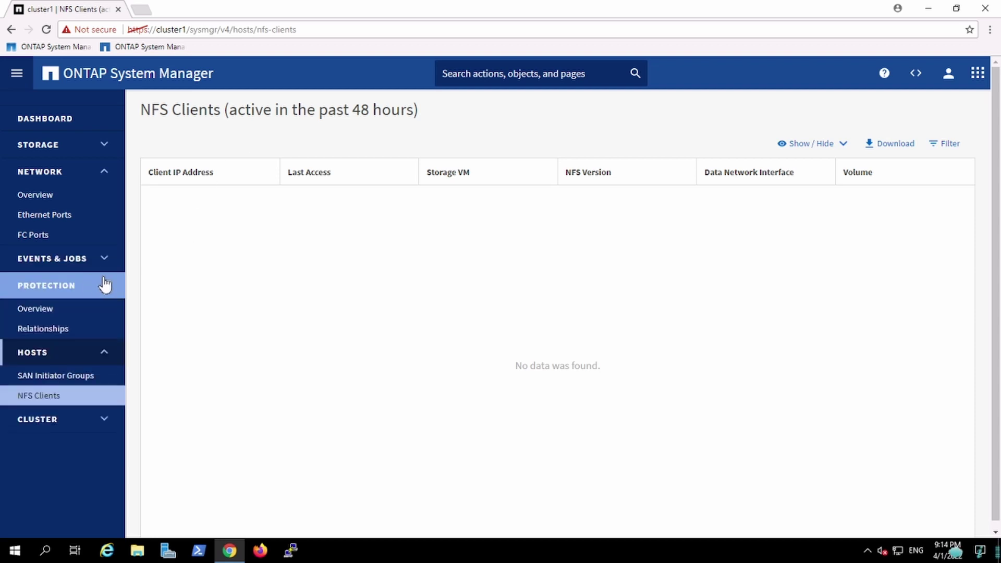
pyautogui.click(62, 310)
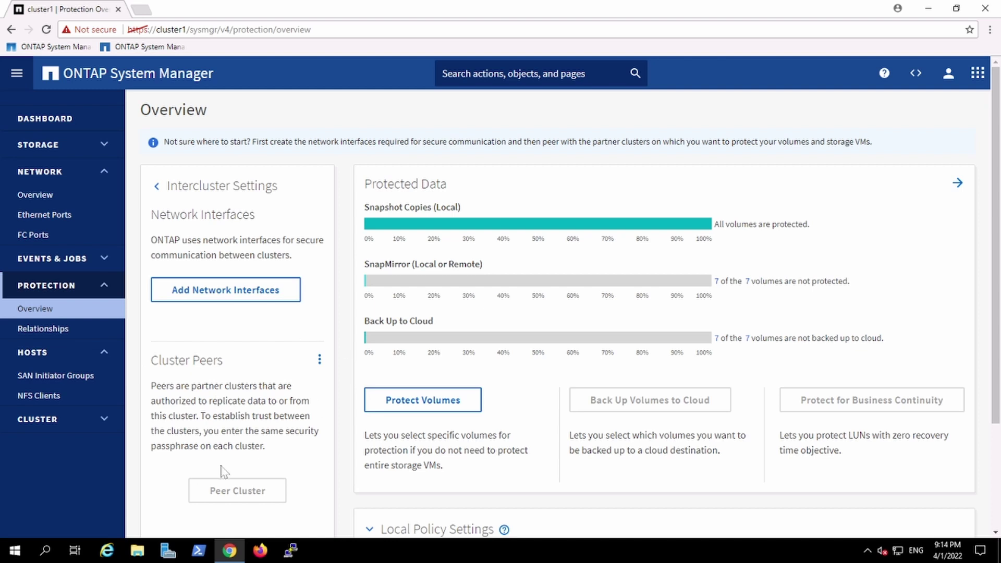
pyautogui.click(74, 332)
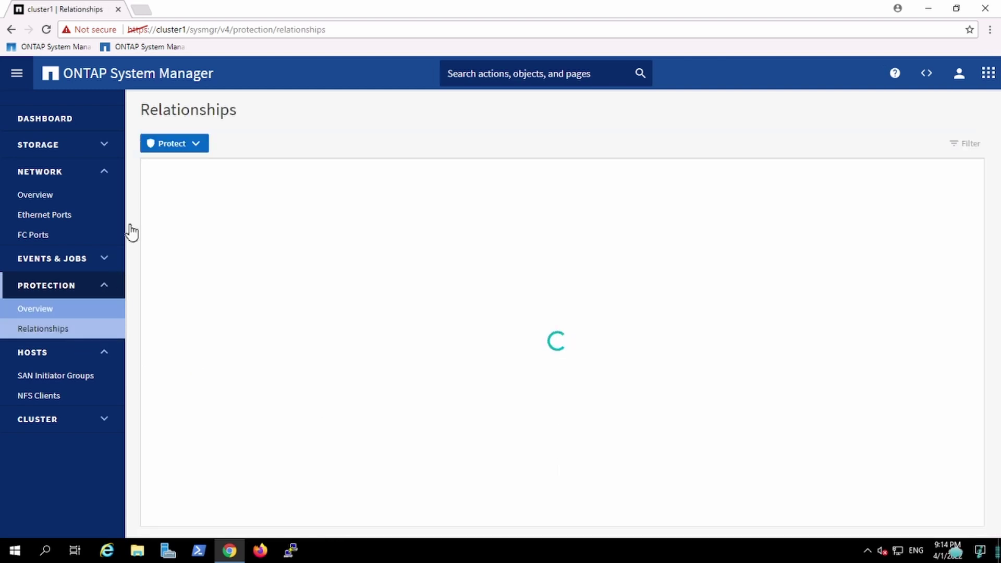
# Browse the Ethernet Ports and FC Ports grids, then the Network Overview page
pyautogui.click(81, 227)
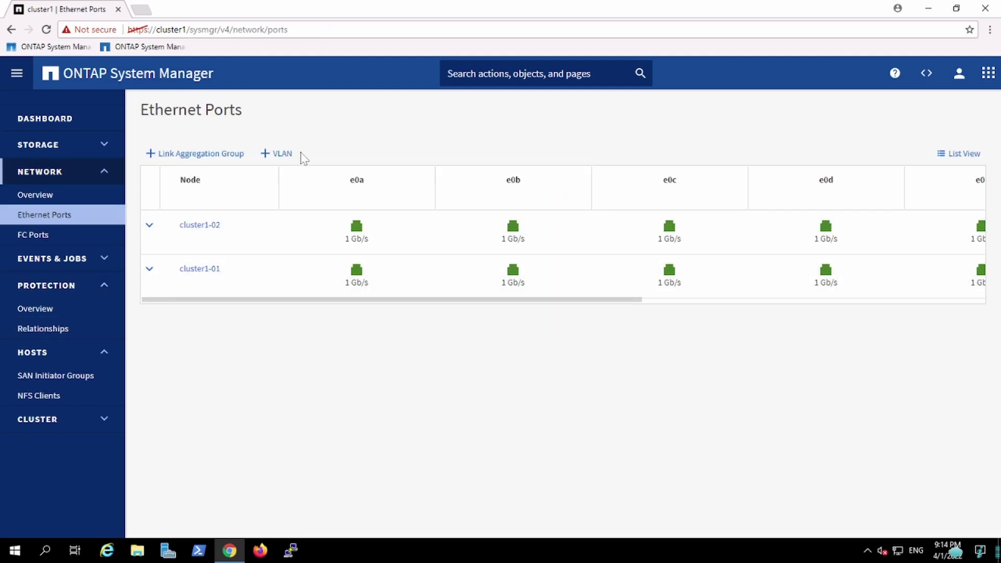
pyautogui.click(54, 241)
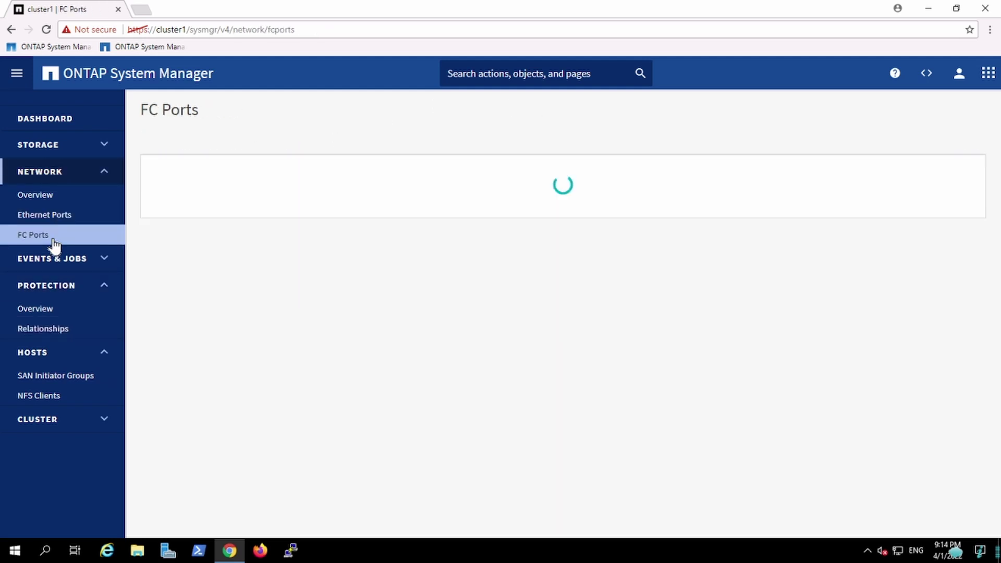
pyautogui.click(78, 198)
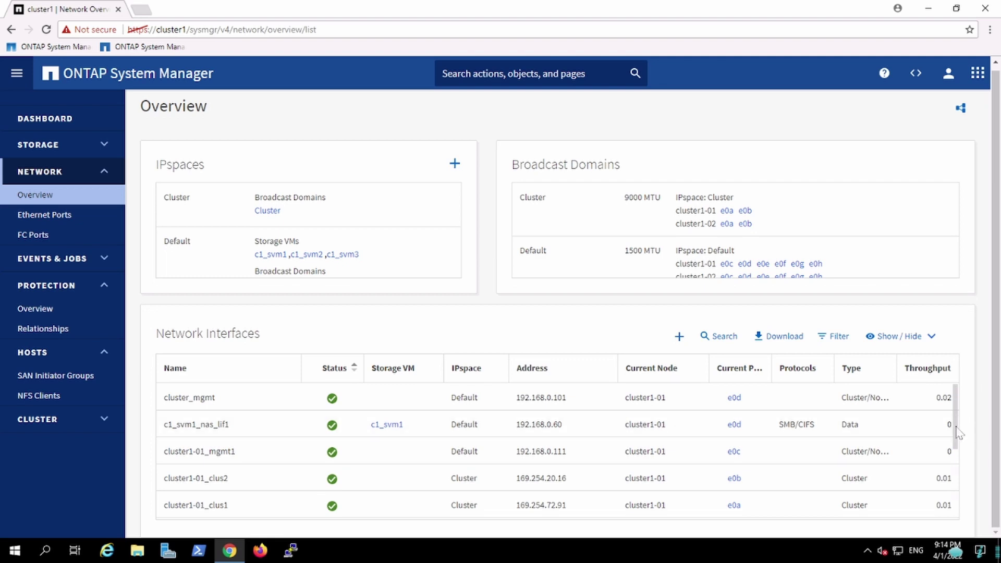
# Scroll through the Network Overview's full list of network interfaces and back up
pyautogui.scroll(-3, 965, 458)
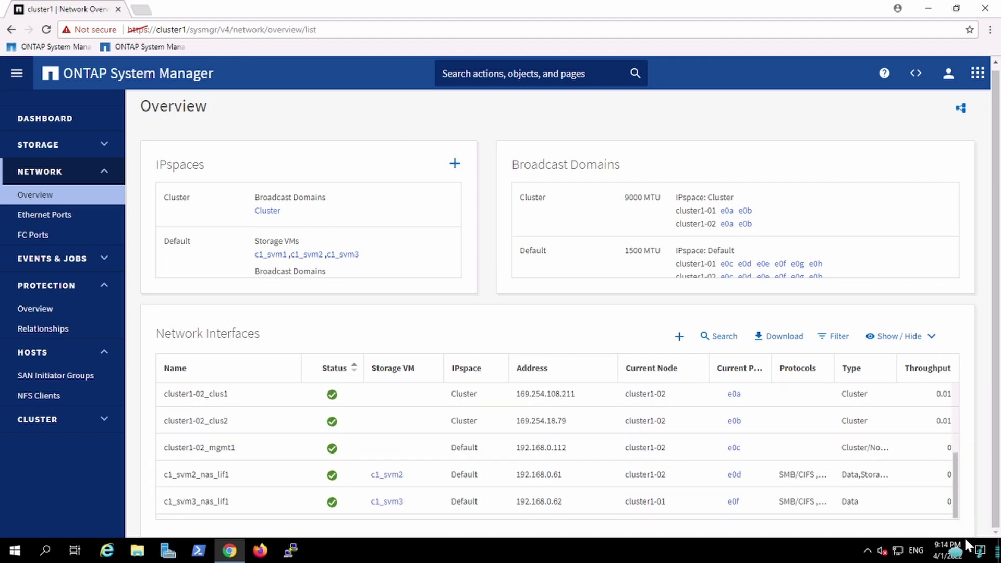
pyautogui.scroll(3, 964, 459)
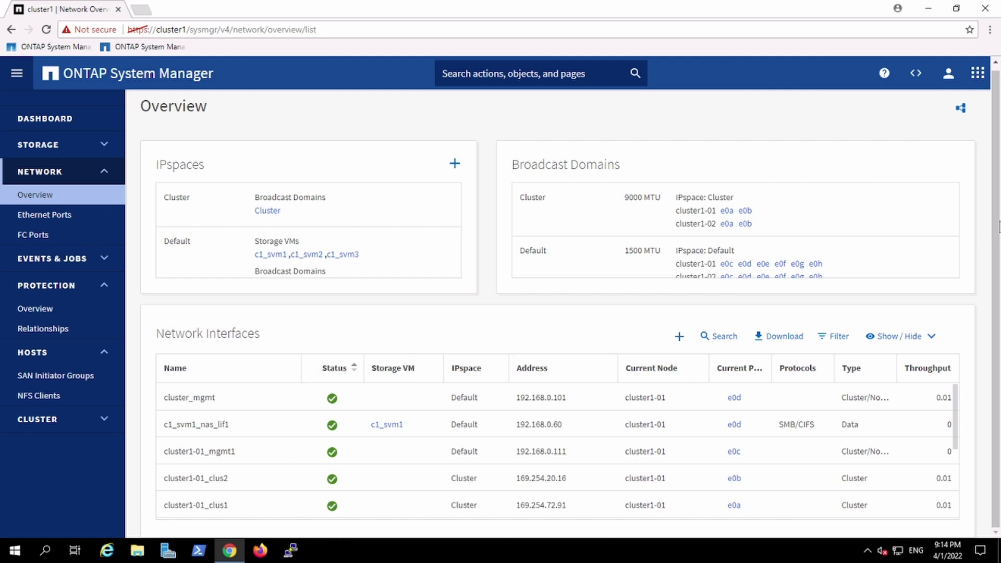
pyautogui.scroll(1, 998, 225)
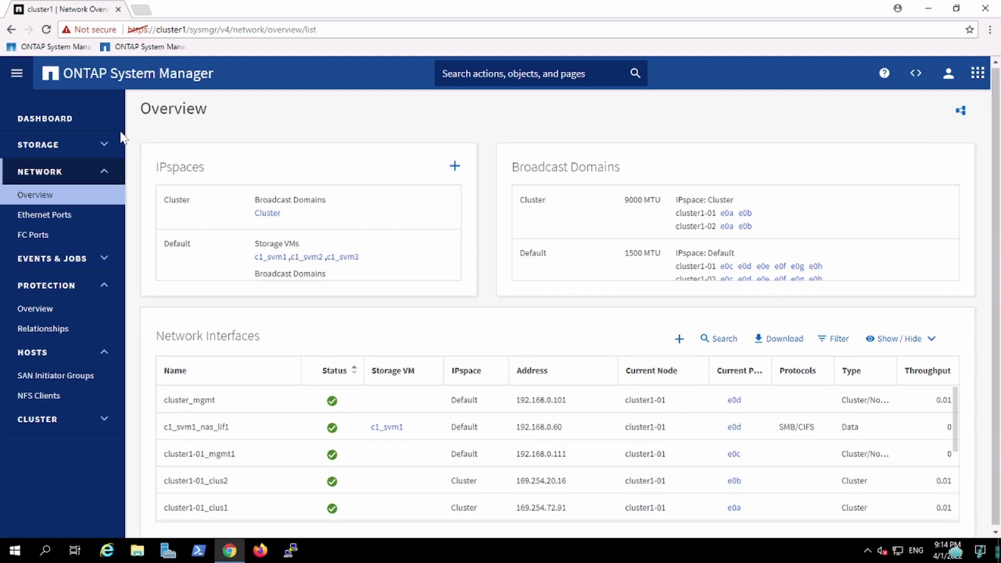
# Toggle the STORAGE and NETWORK sidebar sections, then hide and restore the navigation sidebar
pyautogui.click(104, 148)
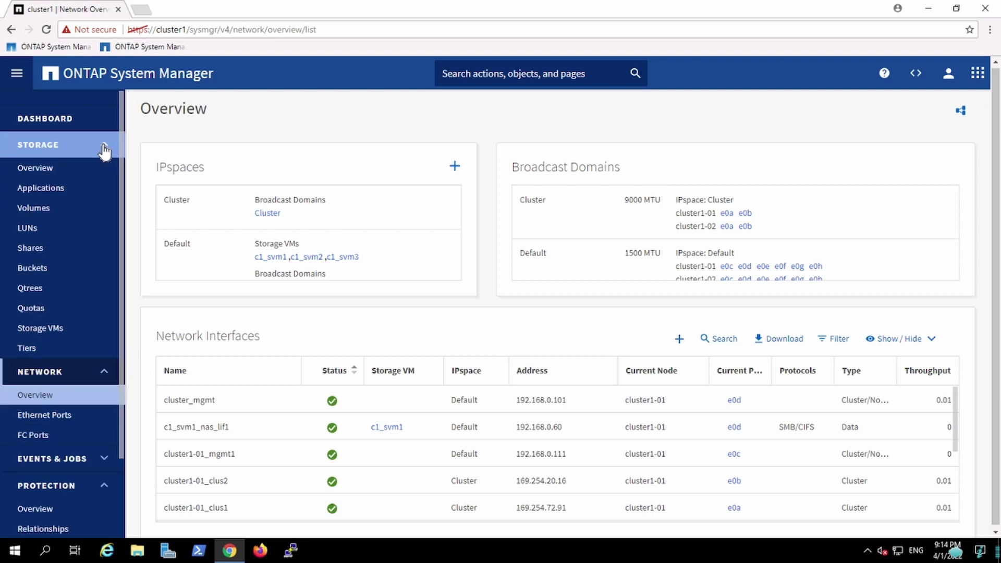
pyautogui.click(105, 149)
pyautogui.click(106, 175)
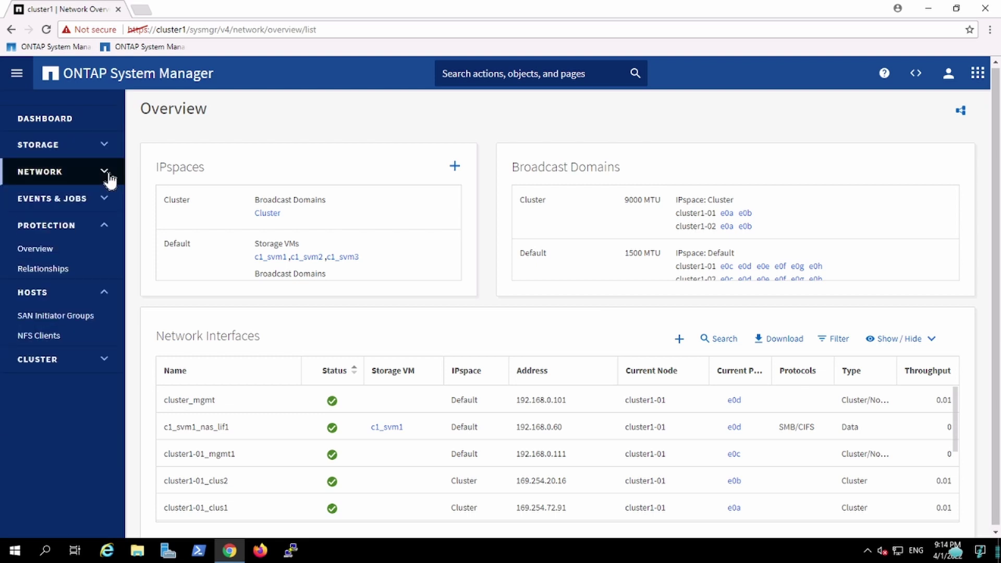
pyautogui.click(17, 74)
pyautogui.click(21, 79)
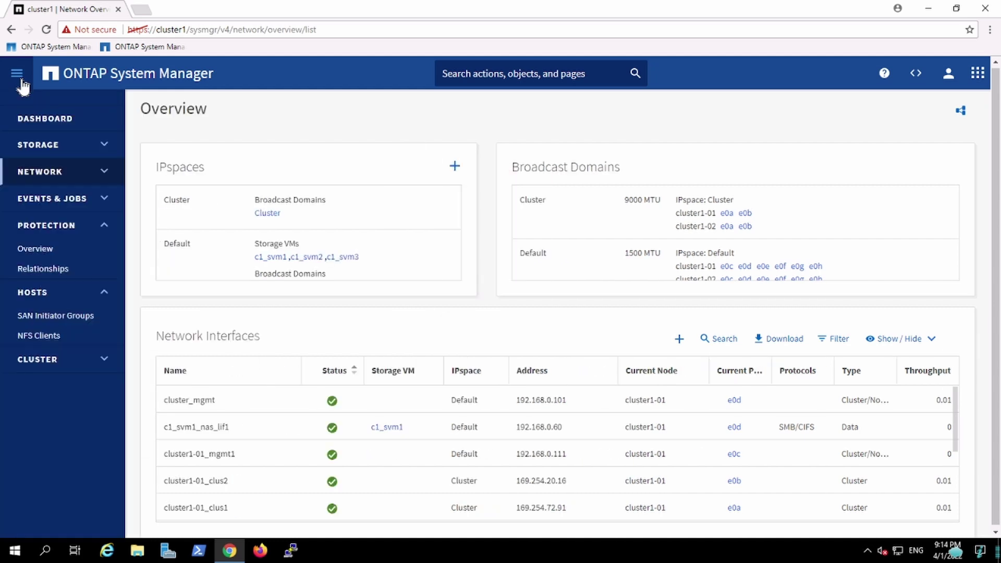
# Open the saved cluster1 session in PuTTY and log in as admin with the password
pyautogui.click(290, 550)
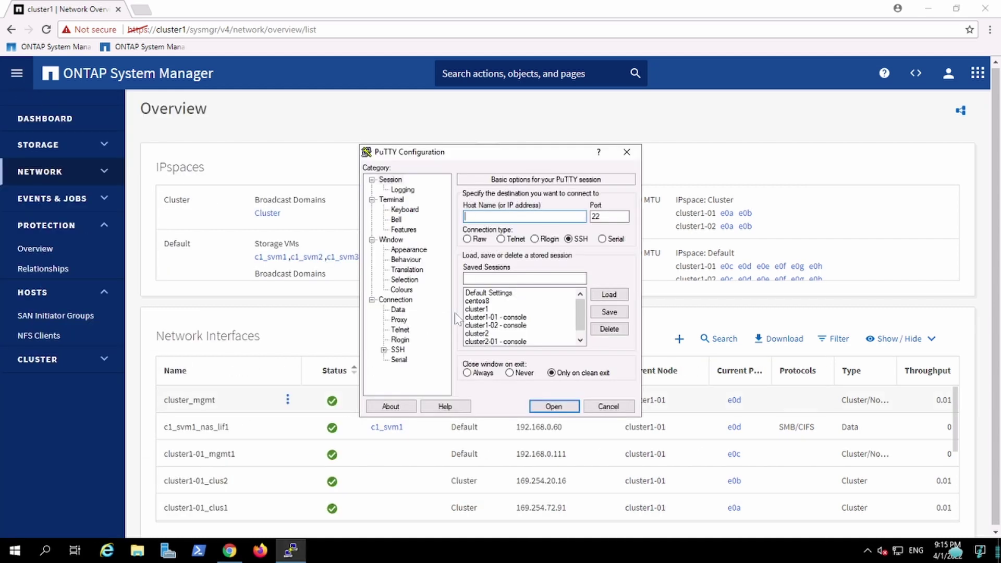
pyautogui.click(490, 309)
pyautogui.doubleClick(491, 309)
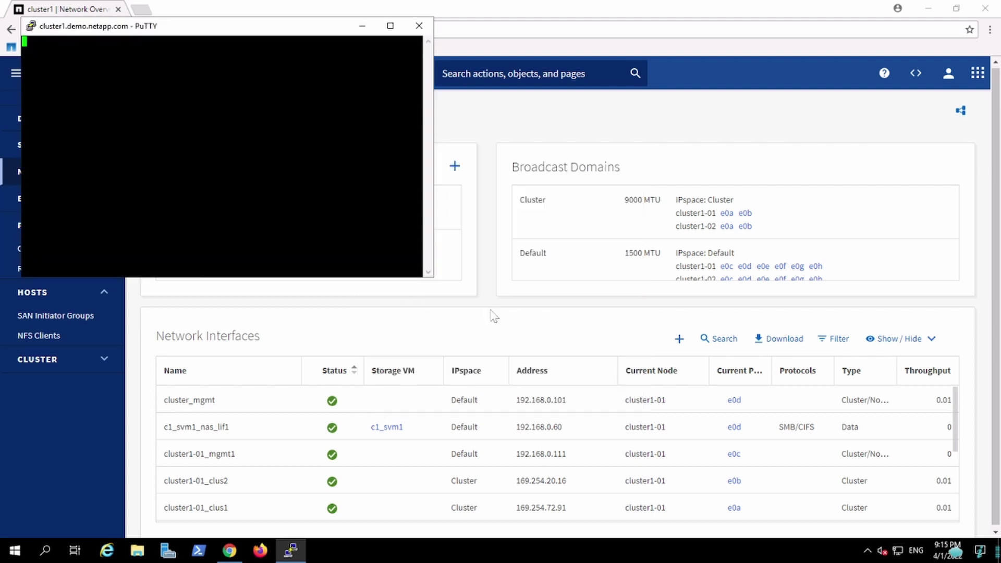
pyautogui.moveTo(234, 34); pyautogui.dragTo(675, 175)
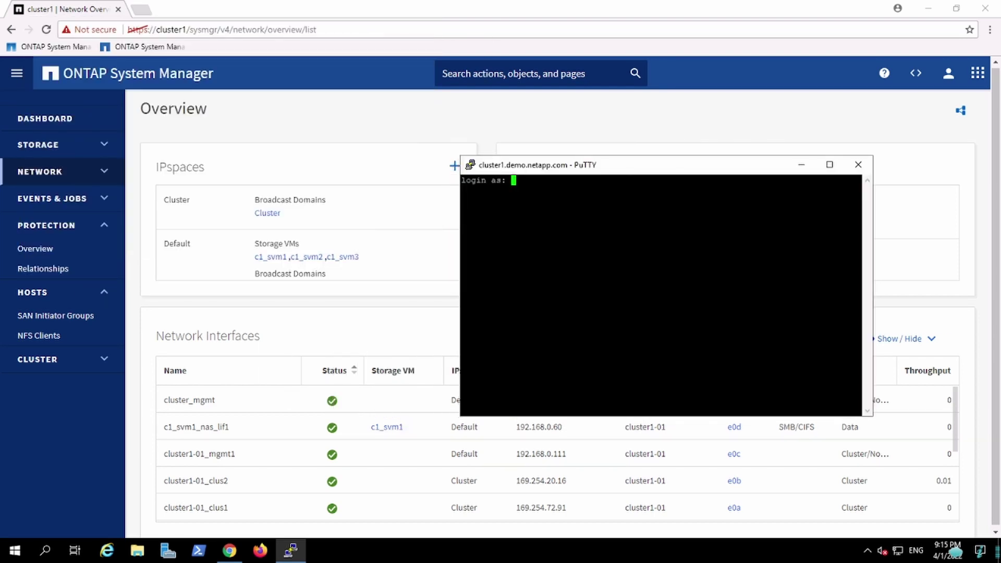
pyautogui.write('admin')
pyautogui.press('Return')
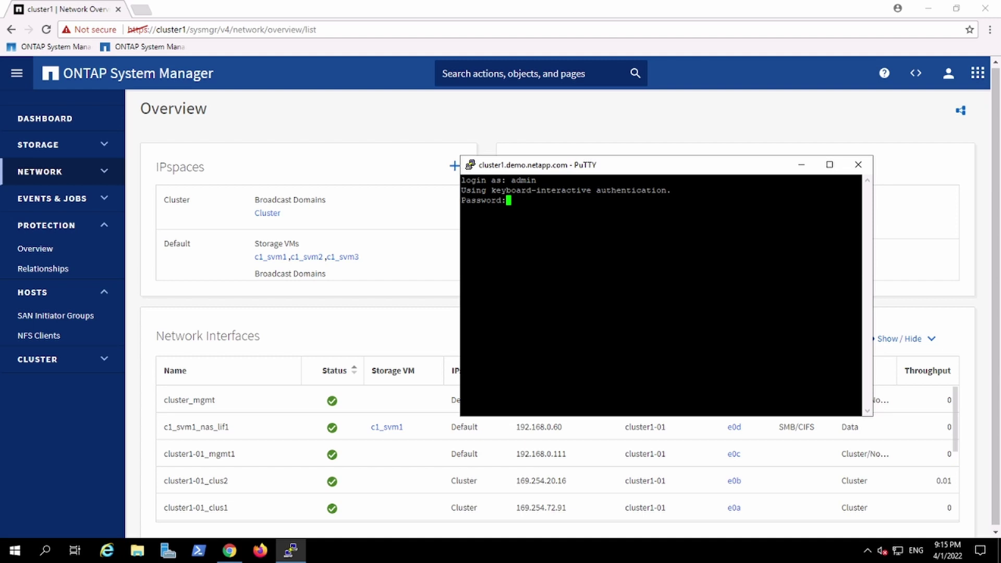
pyautogui.press('Return')
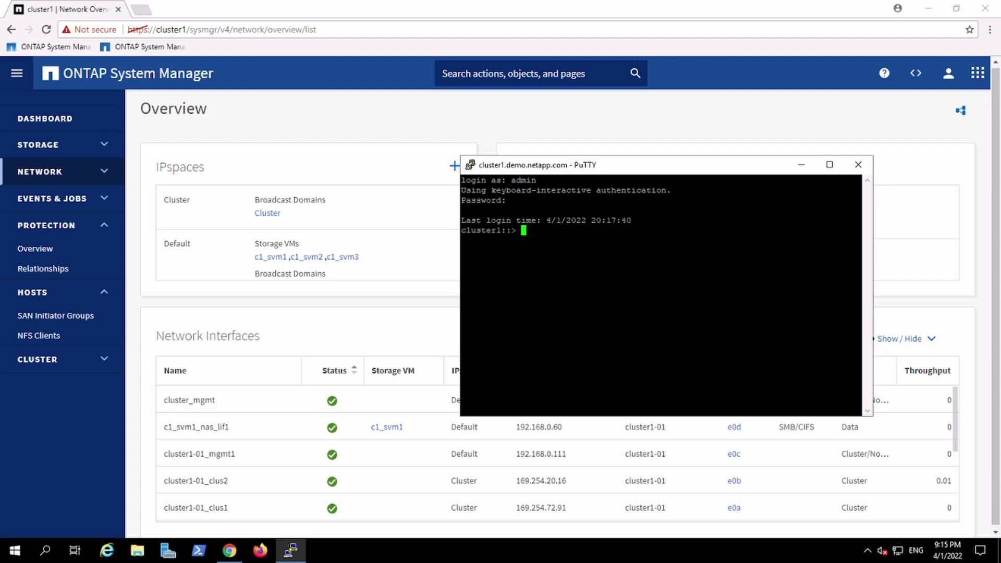
# Switch the terminal font to Lucida Console at 12 point and apply it to the live session
pyautogui.rightClick(657, 168)
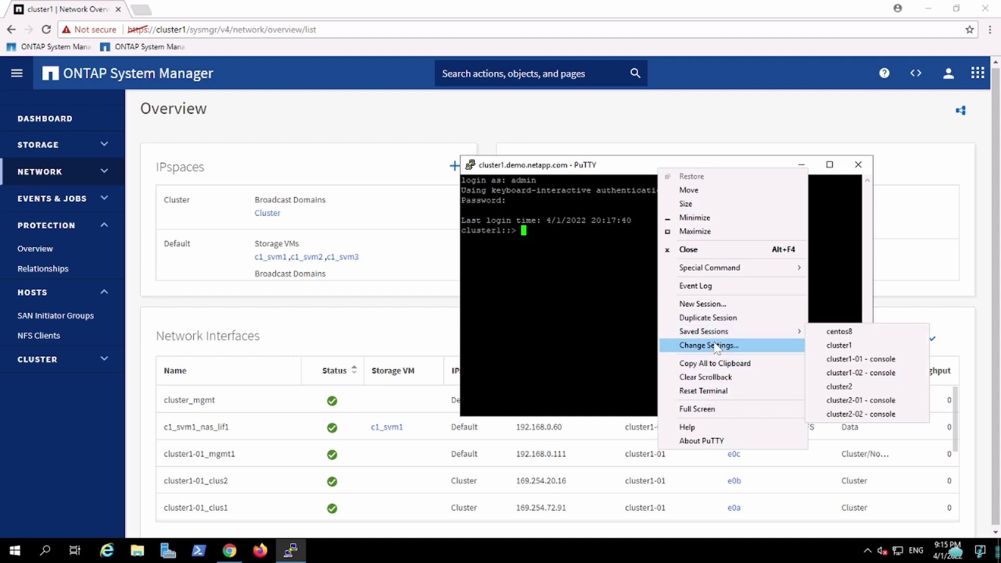
pyautogui.click(708, 345)
pyautogui.click(395, 240)
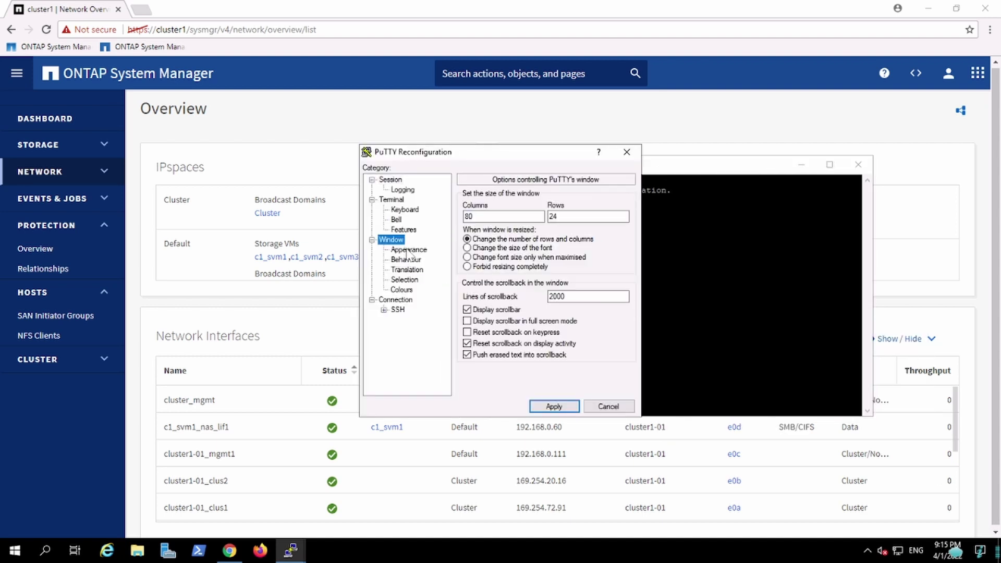
pyautogui.click(408, 250)
pyautogui.click(604, 268)
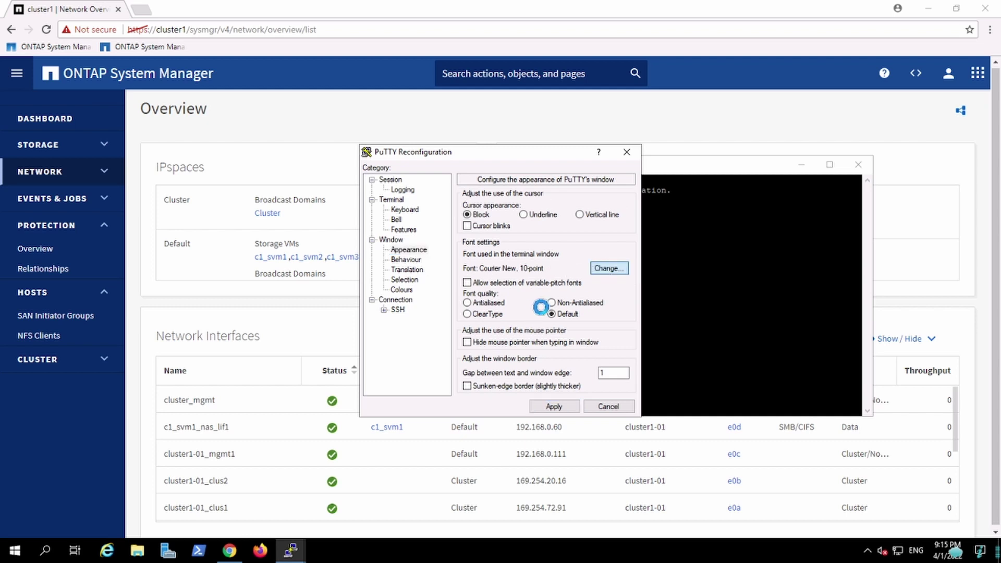
pyautogui.click(462, 327)
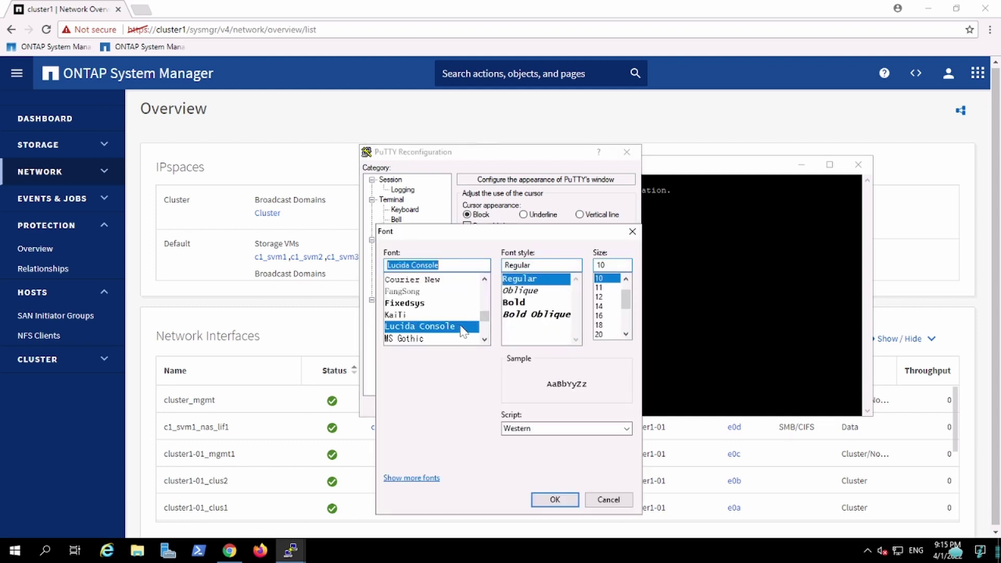
pyautogui.click(600, 296)
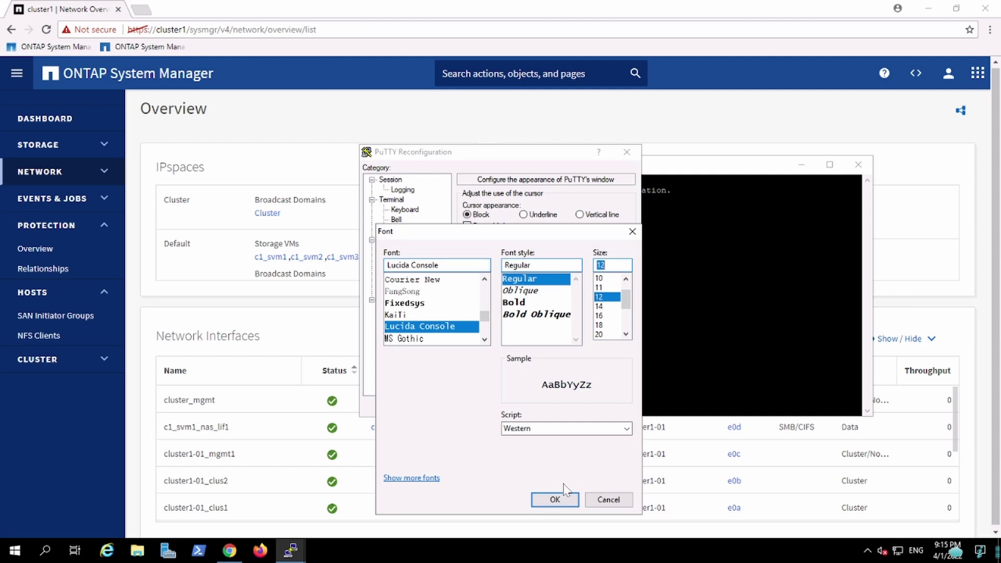
pyautogui.click(557, 499)
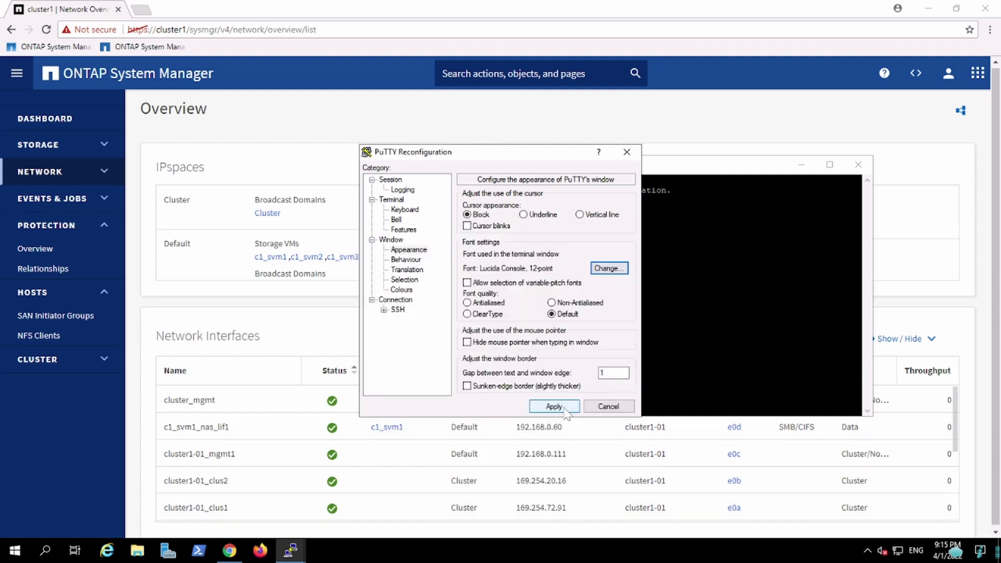
pyautogui.click(565, 410)
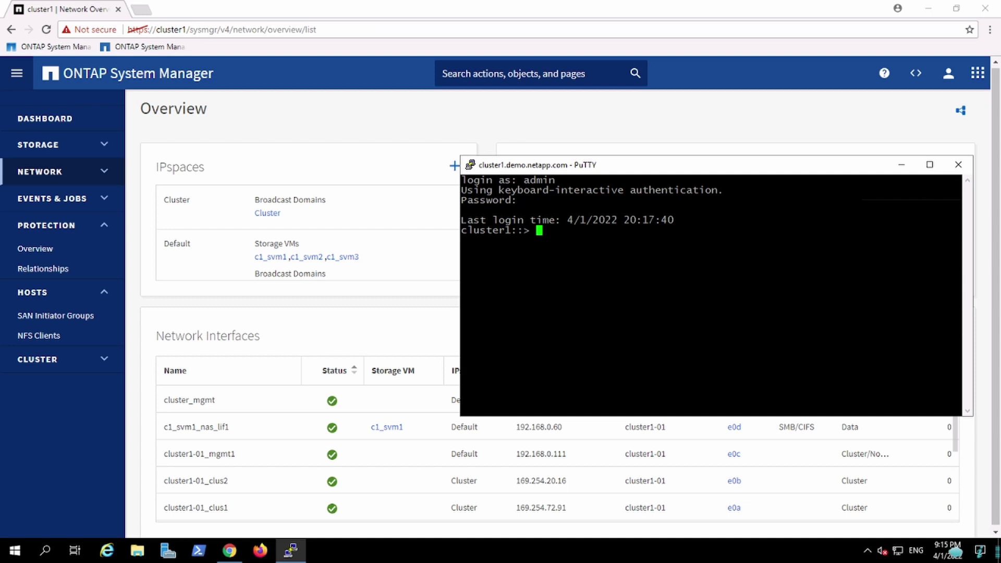
# Enlarge the terminal window and run 'cluster show' to list both nodes' health and eligibility
pyautogui.moveTo(672, 171); pyautogui.dragTo(516, 141)
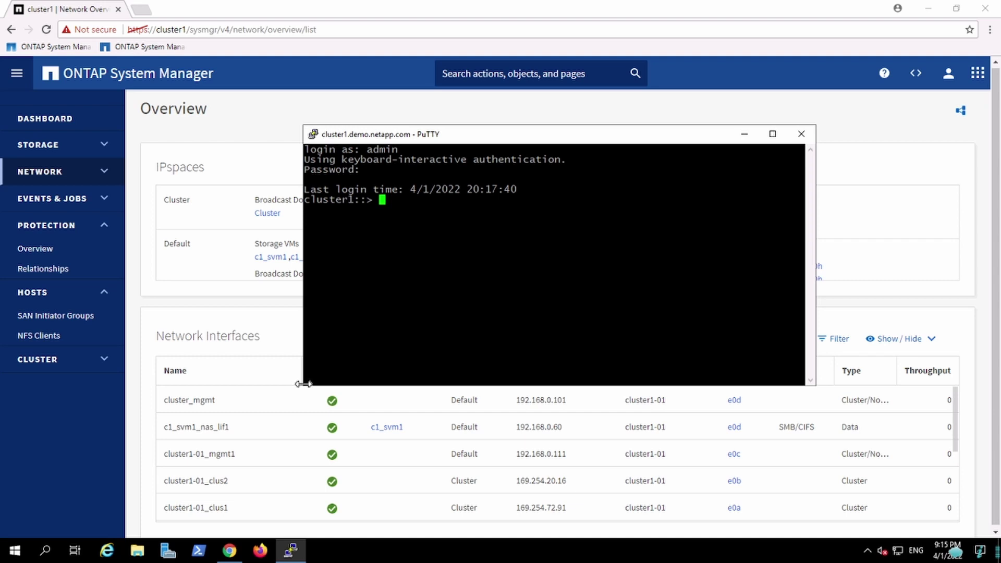
pyautogui.moveTo(303, 384); pyautogui.dragTo(203, 449)
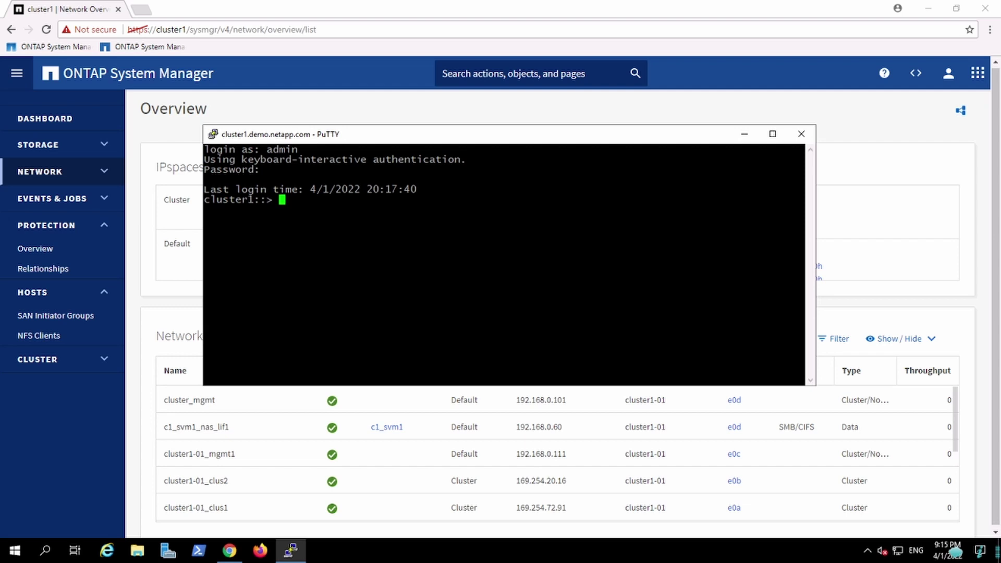
pyautogui.write('cluster')
pyautogui.press('?')
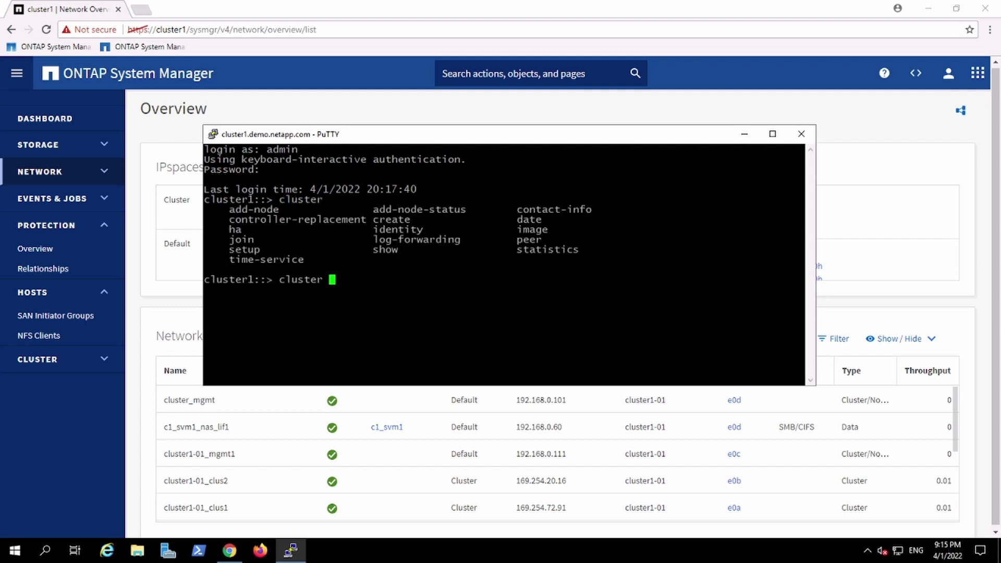
pyautogui.write('show')
pyautogui.press('Return')
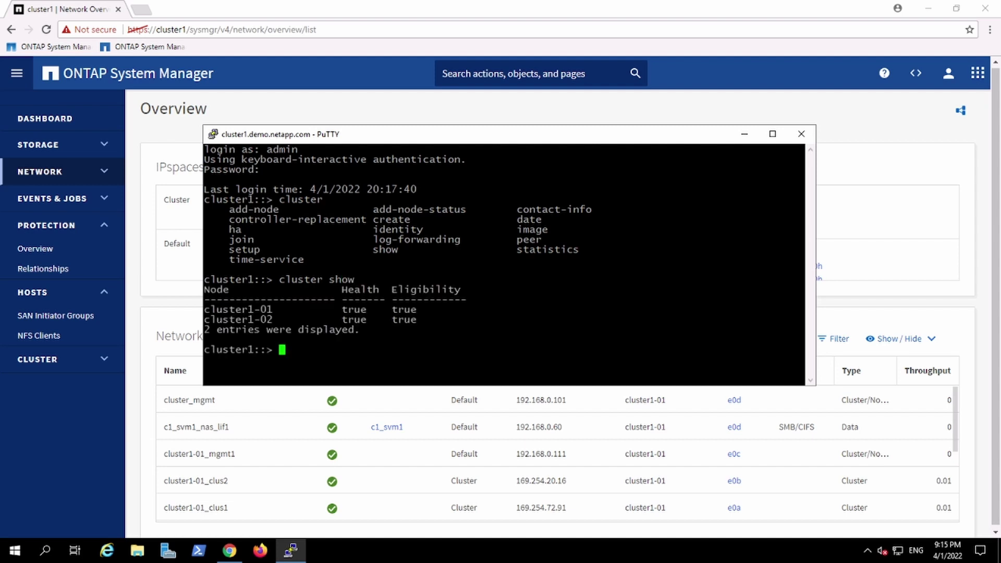
# Run 'cluster identity show' and highlight the serial number and UUID lines
pyautogui.press('Up')
pyautogui.press('BackSpace')
pyautogui.press('BackSpace')
pyautogui.press('BackSpace')
pyautogui.press('BackSpace')
pyautogui.write('identity')
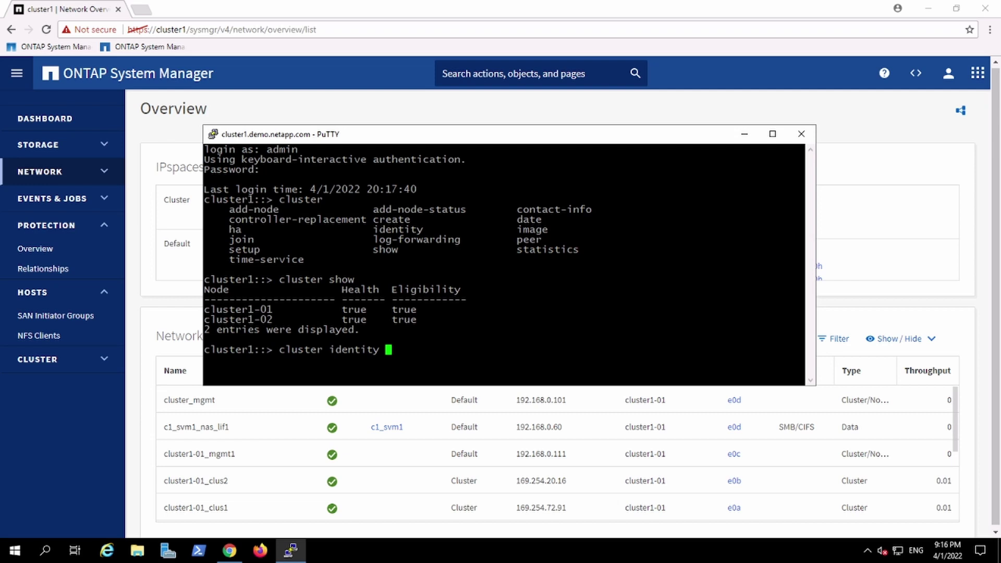
pyautogui.press('Tab')
pyautogui.write('sh')
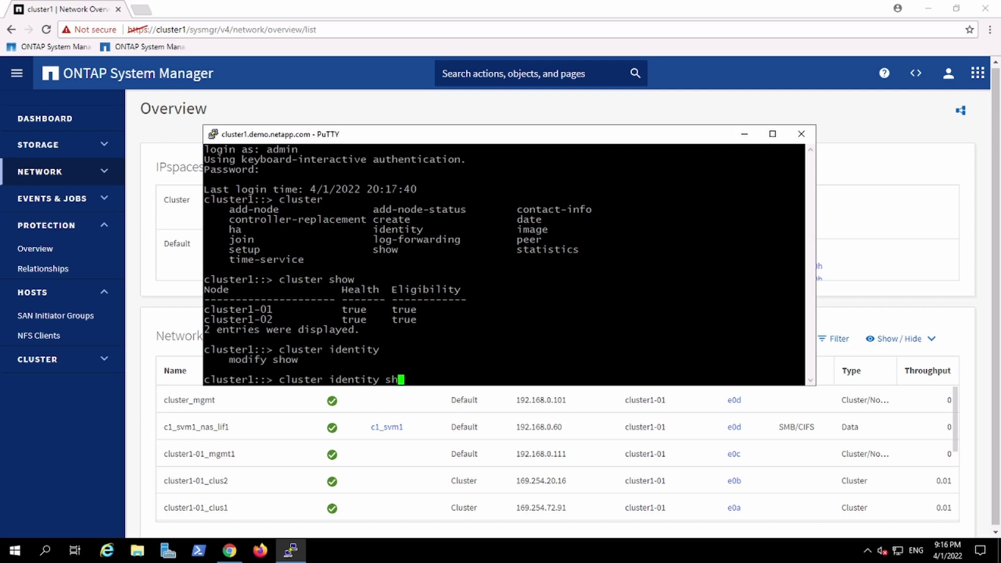
pyautogui.write('ow')
pyautogui.press('Return')
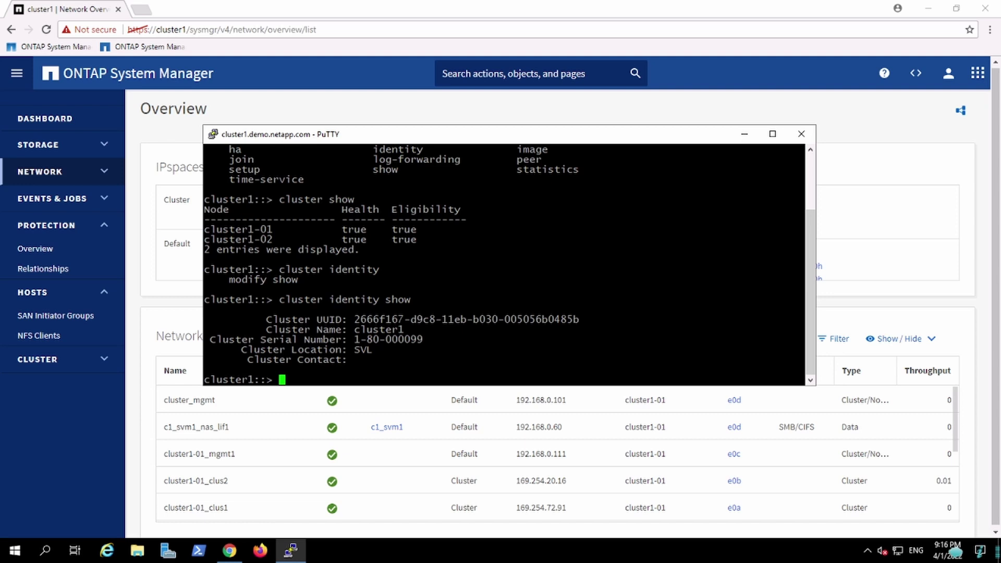
pyautogui.tripleClick(388, 339)
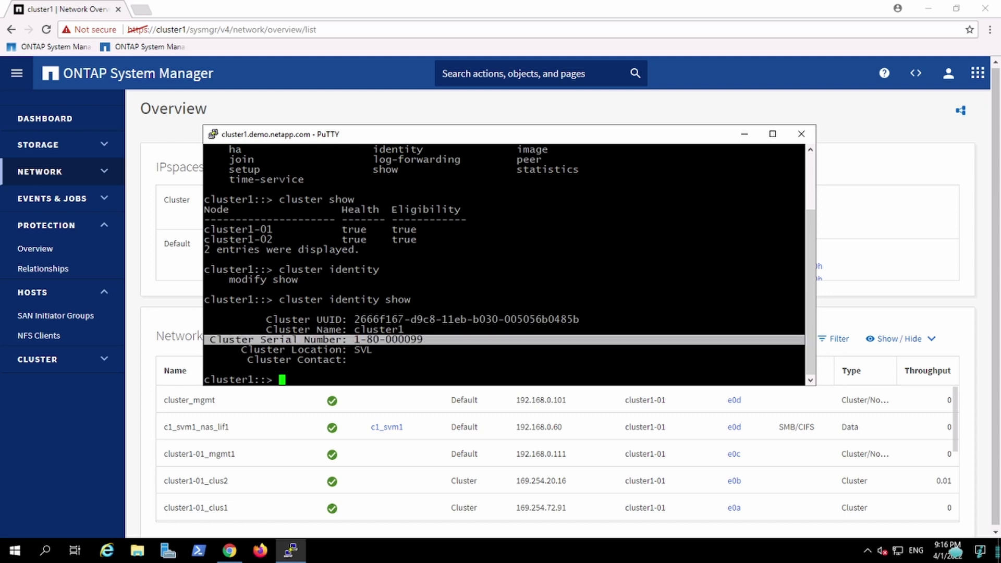
pyautogui.tripleClick(466, 319)
pyautogui.doubleClick(466, 319)
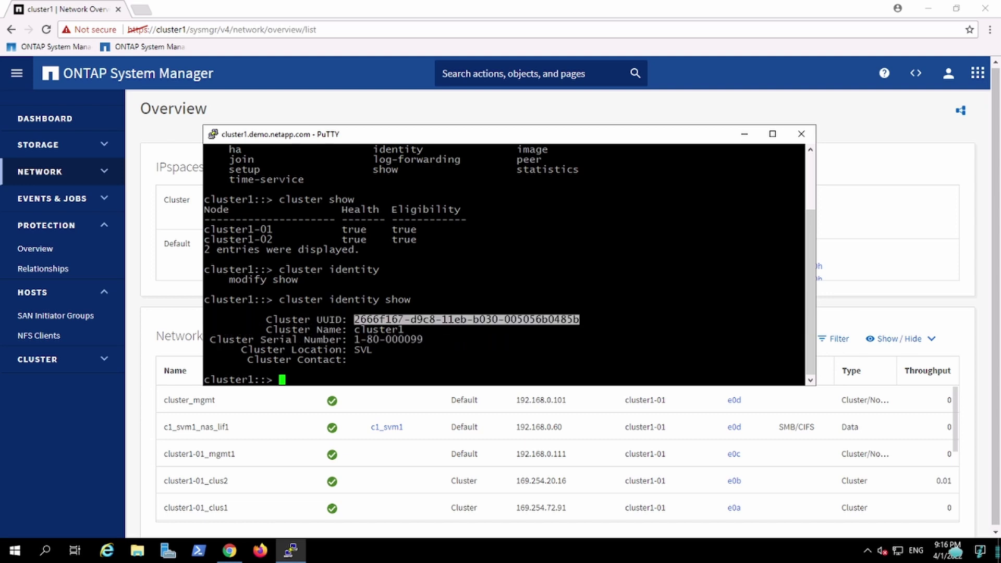
pyautogui.click(466, 318)
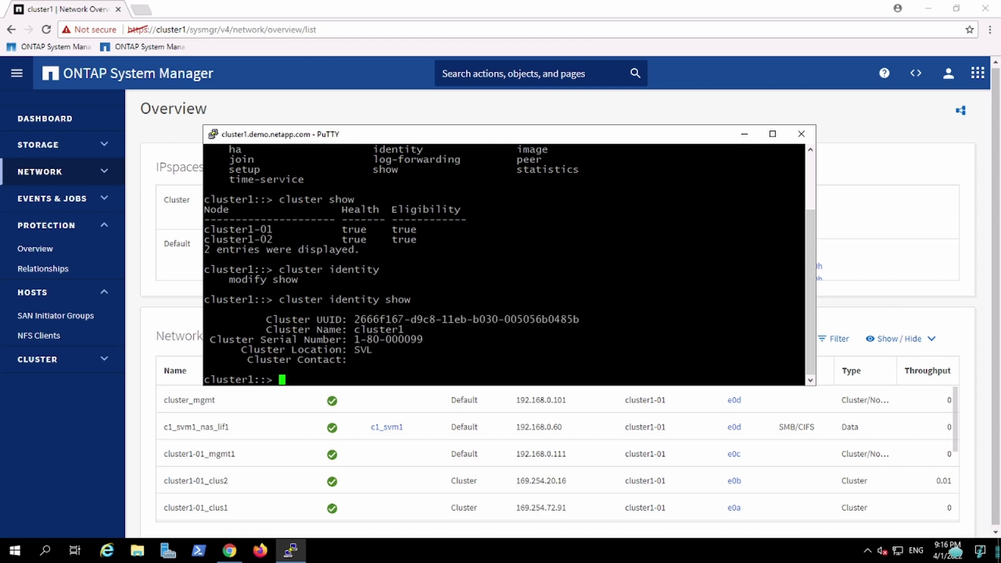
# Run 'system timeout modify -timeout 0', then clear the screen and reposition the terminal window
pyautogui.write('system')
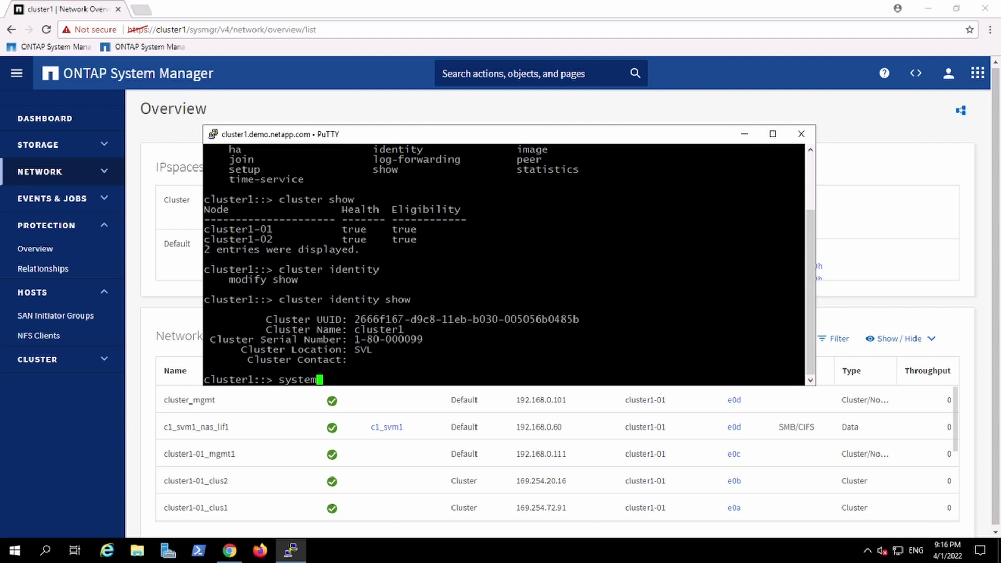
pyautogui.press('Tab')
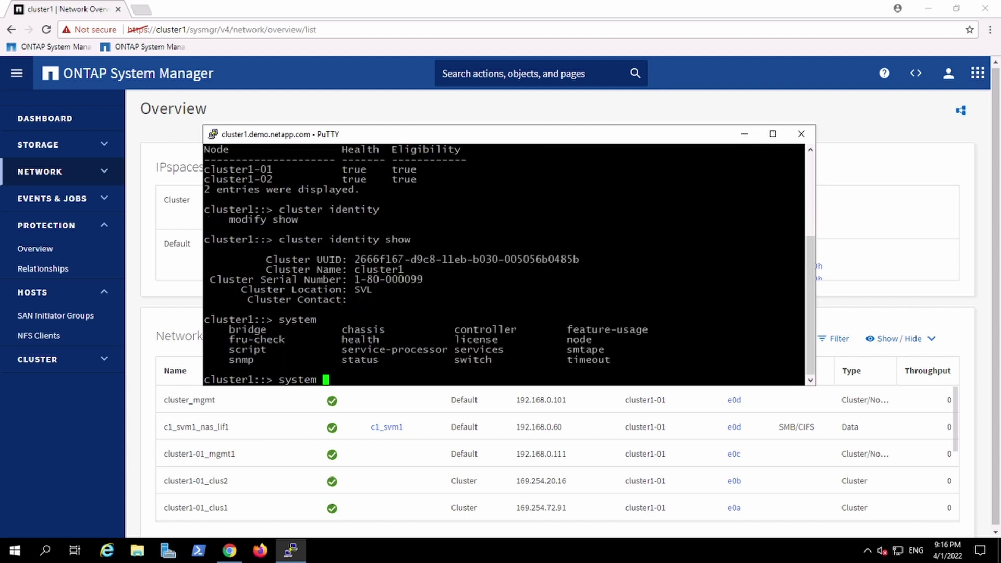
pyautogui.write('ti')
pyautogui.press('Tab')
pyautogui.press('Tab')
pyautogui.write('m')
pyautogui.press('Tab')
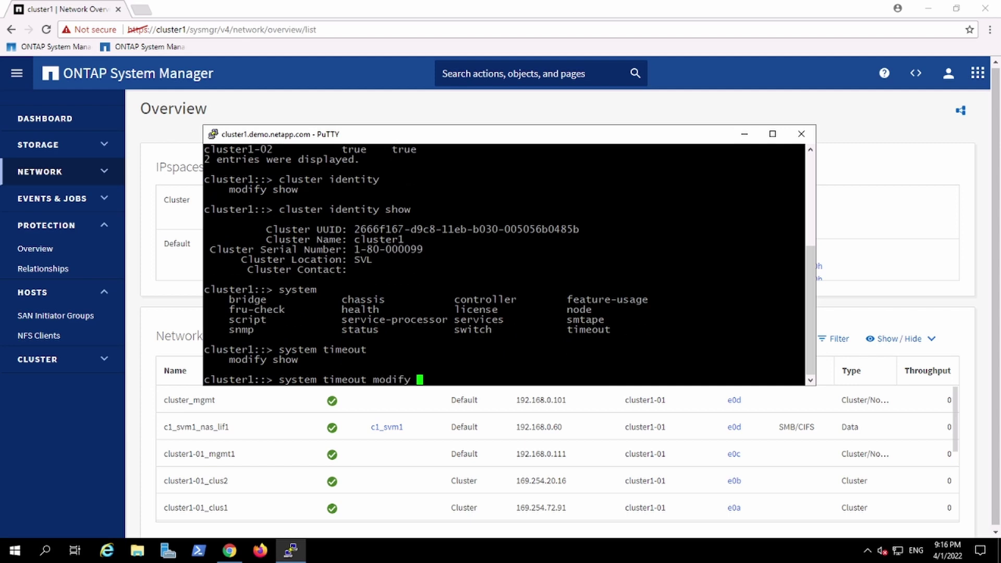
pyautogui.write('-timeout 30')
pyautogui.press('BackSpace')
pyautogui.press('BackSpace')
pyautogui.press('BackSpace')
pyautogui.write('0')
pyautogui.press('Return')
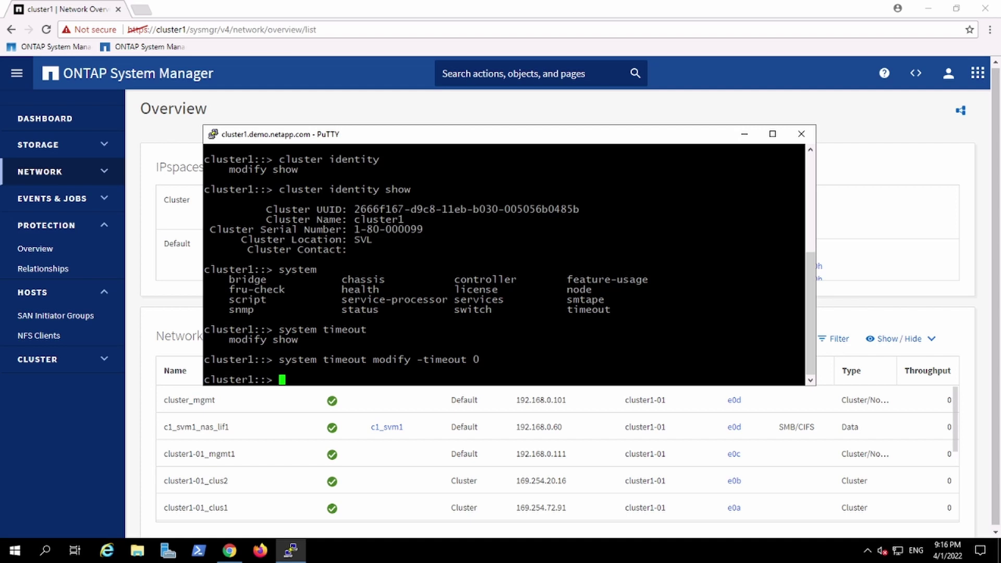
pyautogui.hotkey('ctrl', 'l')
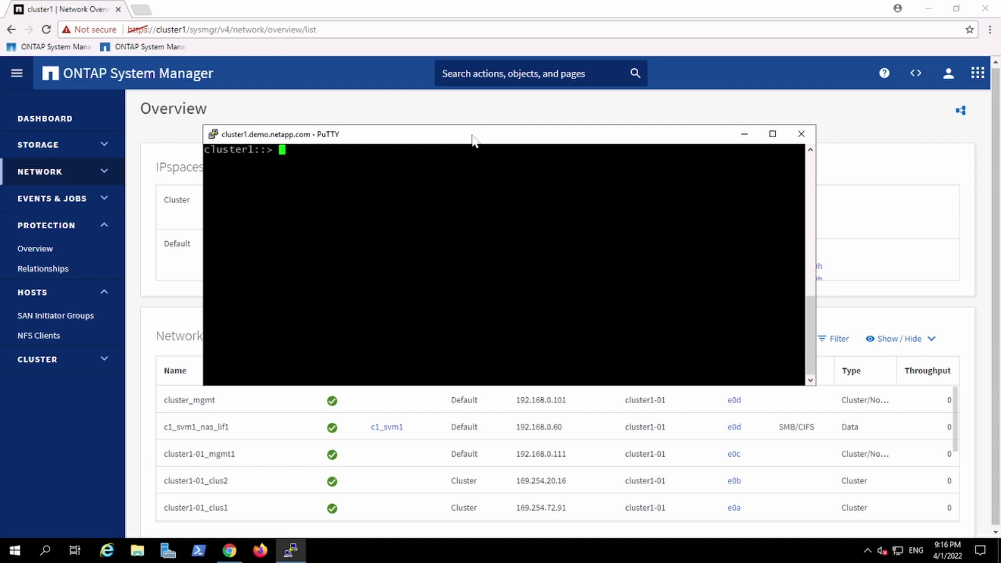
pyautogui.moveTo(473, 140); pyautogui.dragTo(590, 195)
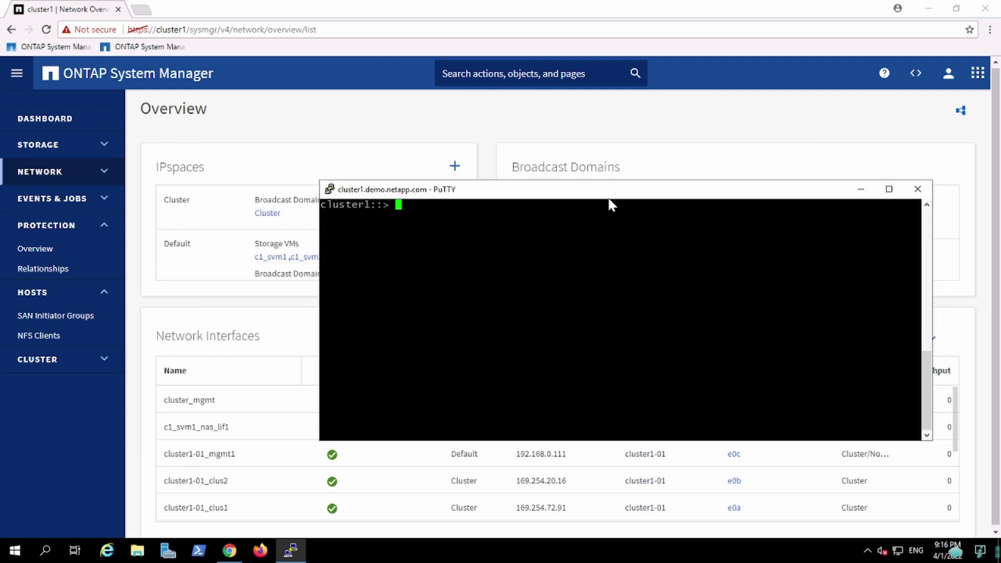
# Bring System Manager forward, view and dismiss the Cloud Central services list, and expand the Storage section
pyautogui.click(342, 105)
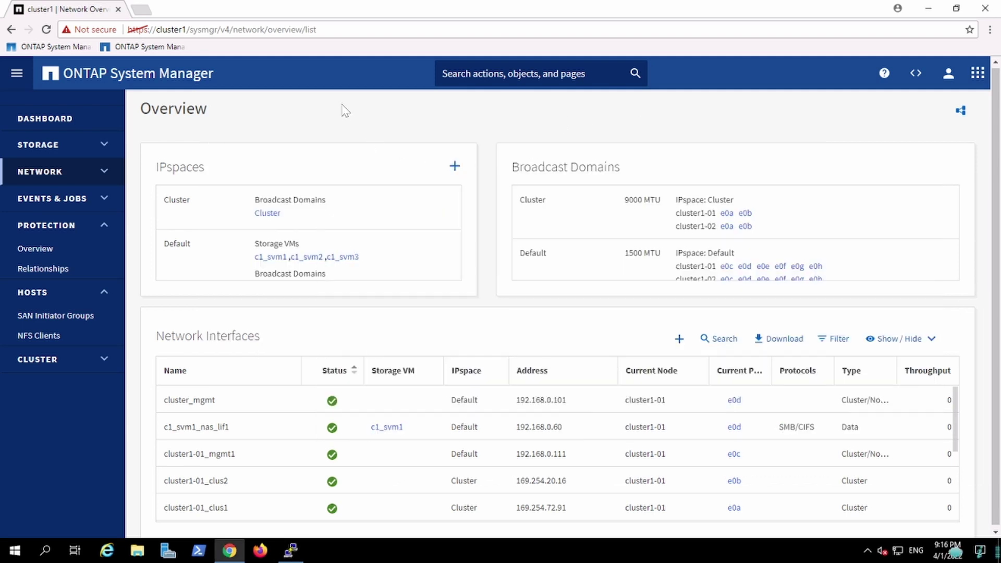
pyautogui.click(15, 75)
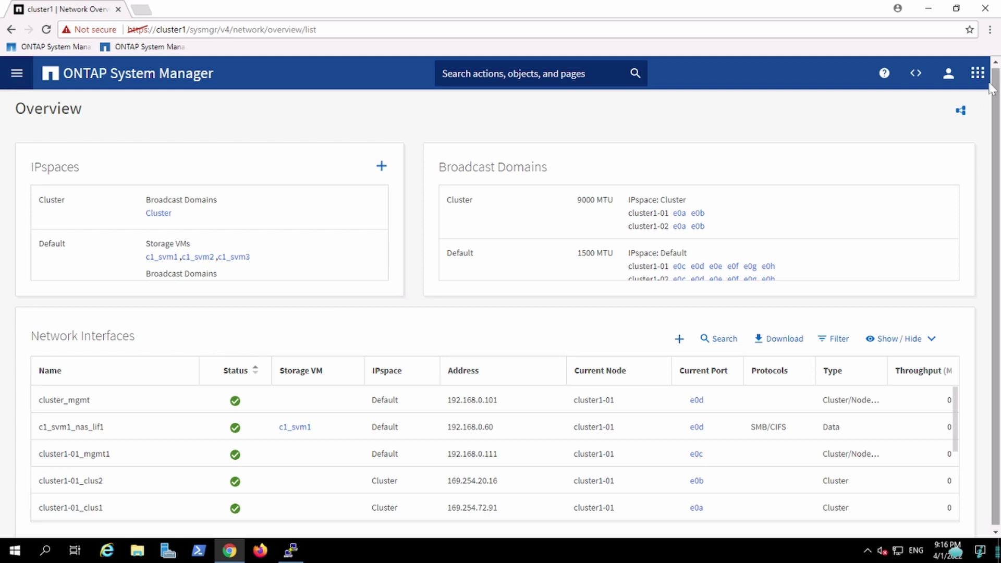
pyautogui.click(978, 74)
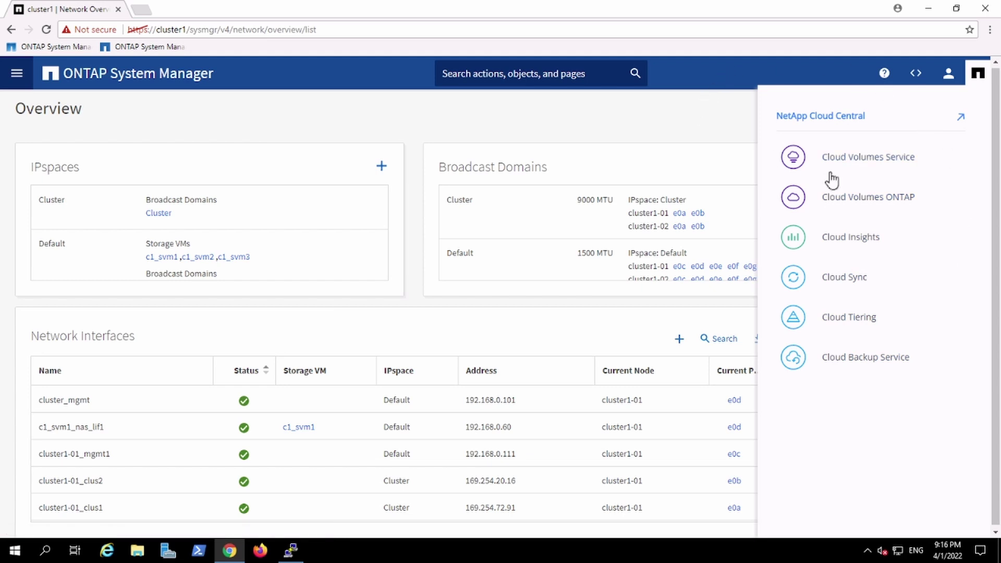
pyautogui.click(716, 124)
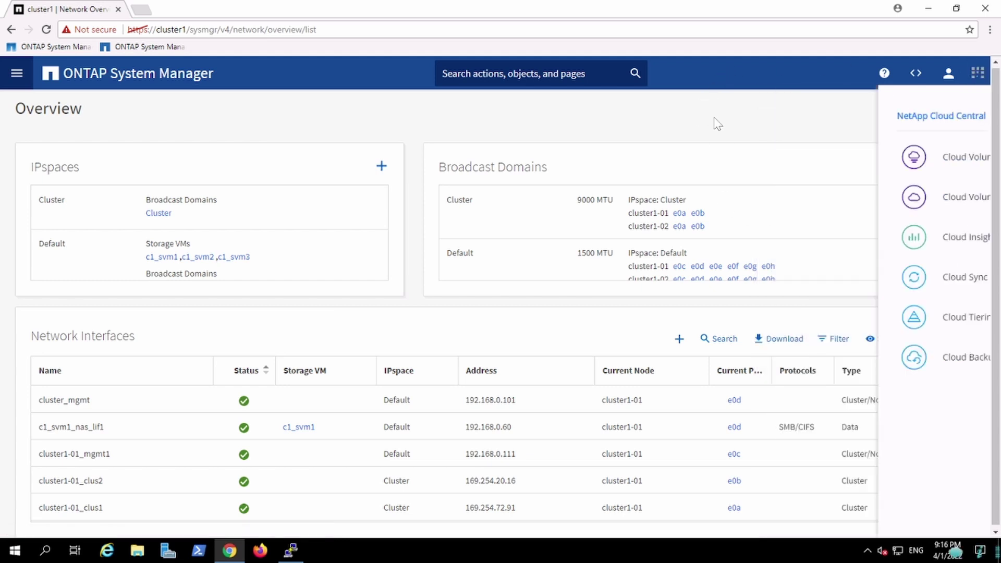
pyautogui.click(17, 73)
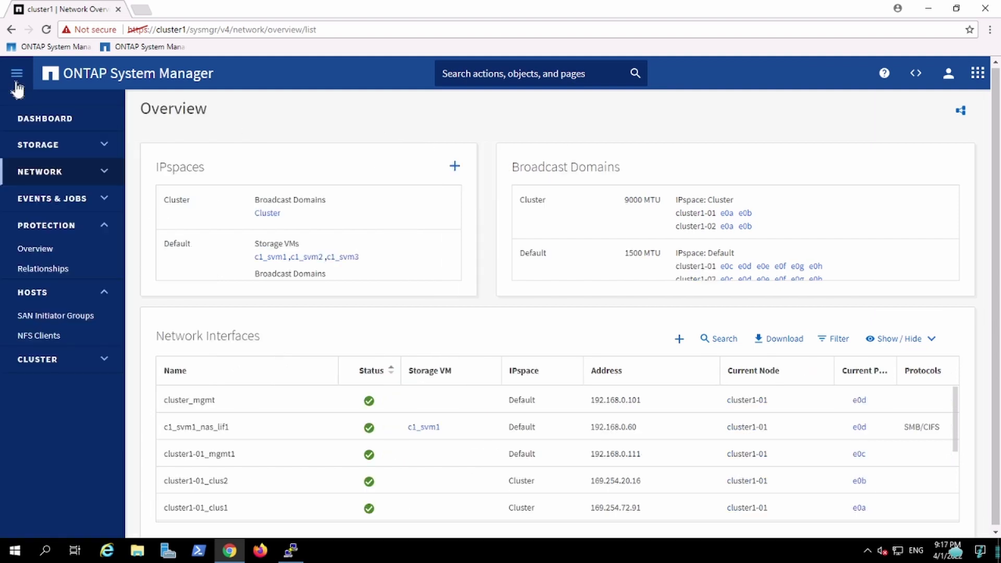
pyautogui.click(44, 147)
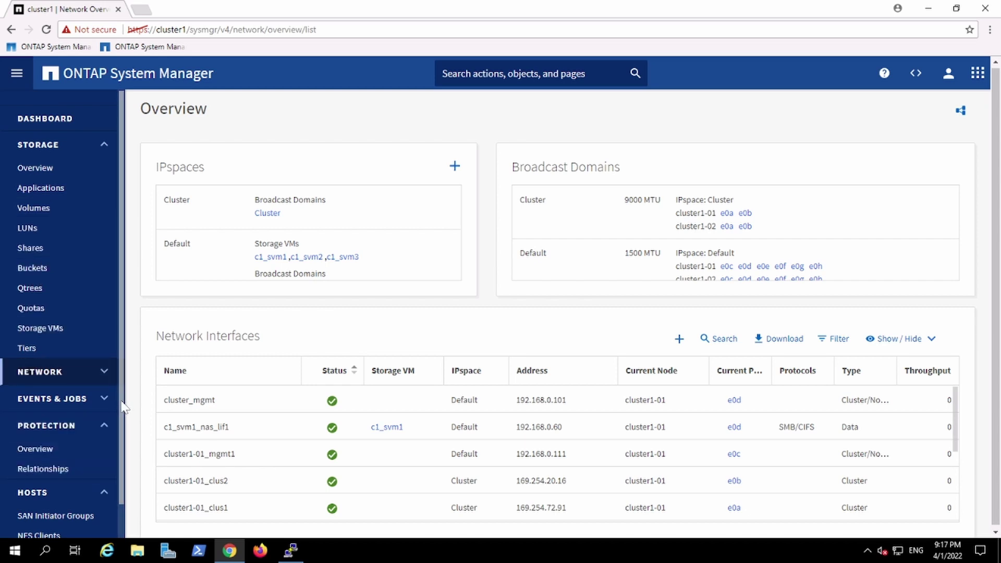
pyautogui.scroll(-1, 123, 406)
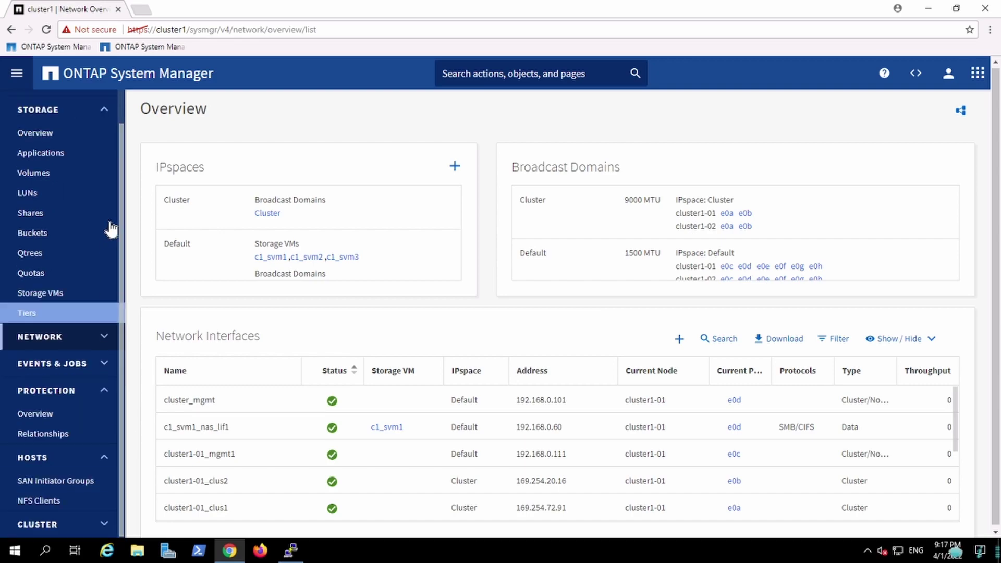